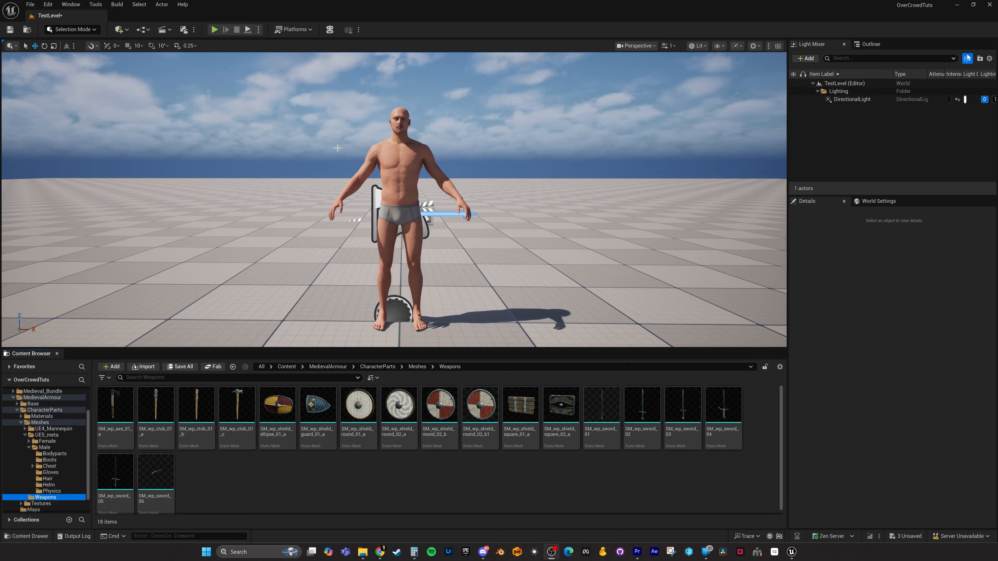
Create a level sequence named accessories3 in the Content folder and close the Anim Layers window
left_click(297, 157)
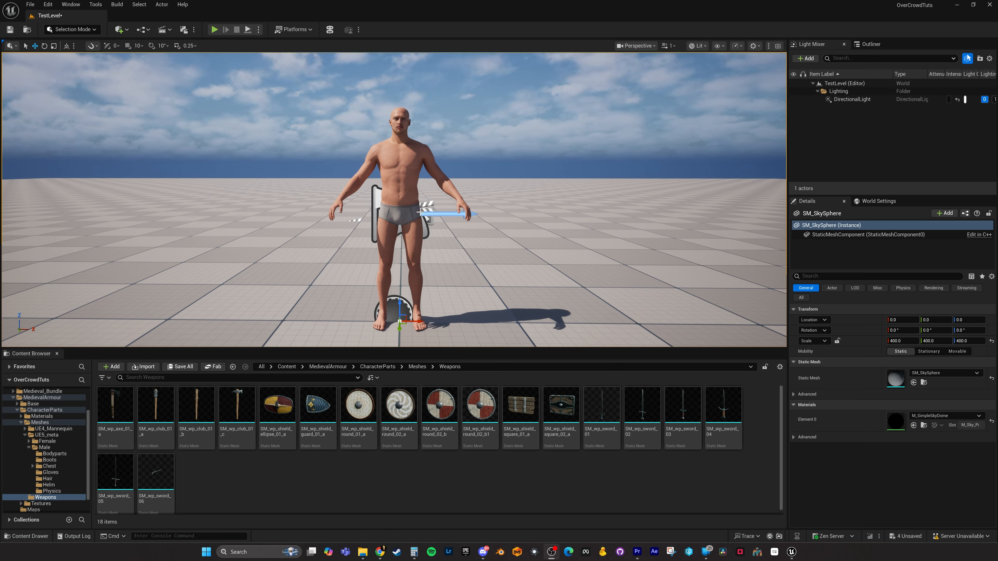
left_click(396, 179)
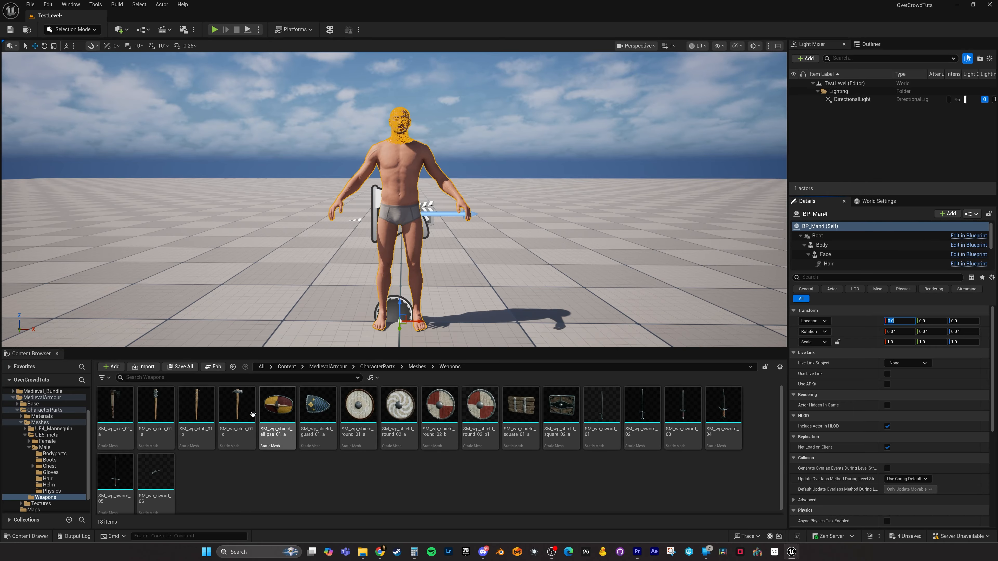
left_click(165, 29)
left_click(183, 50)
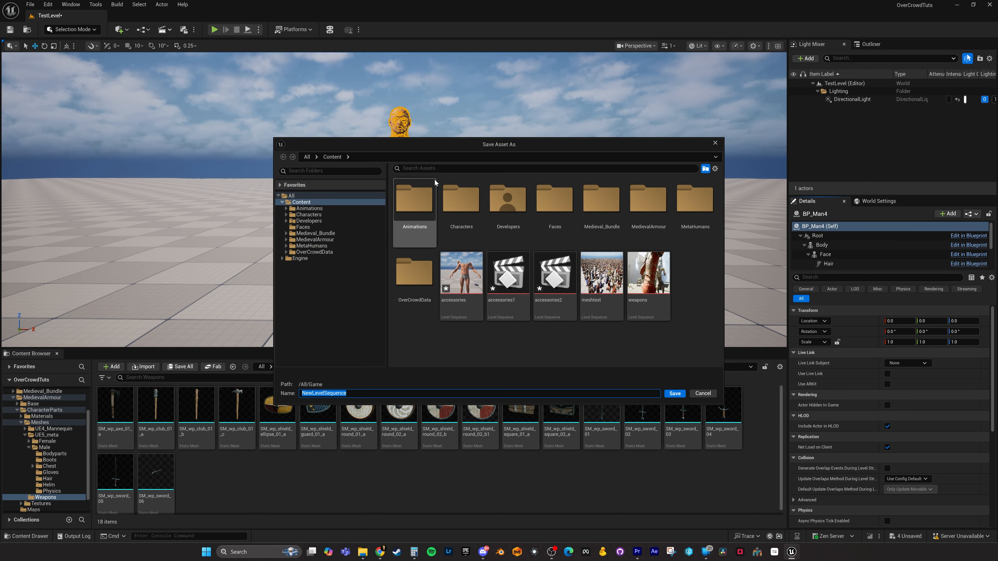
type("acc")
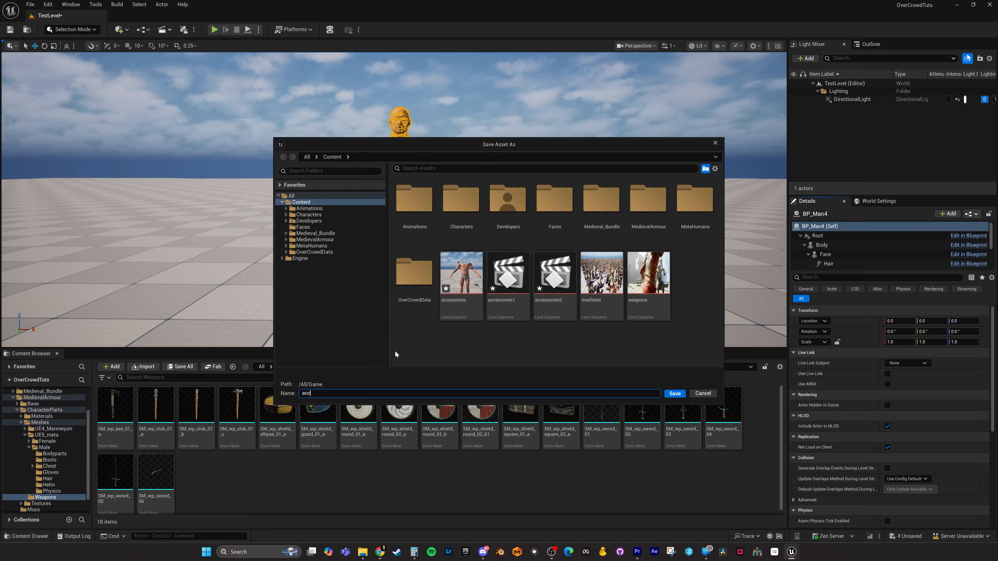
type("essories3")
left_click(674, 393)
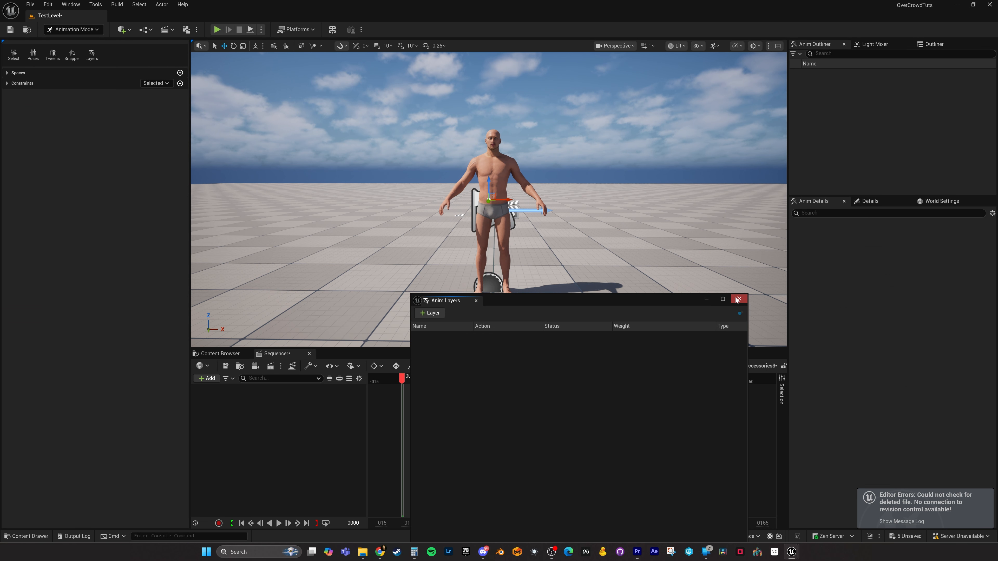
left_click(737, 300)
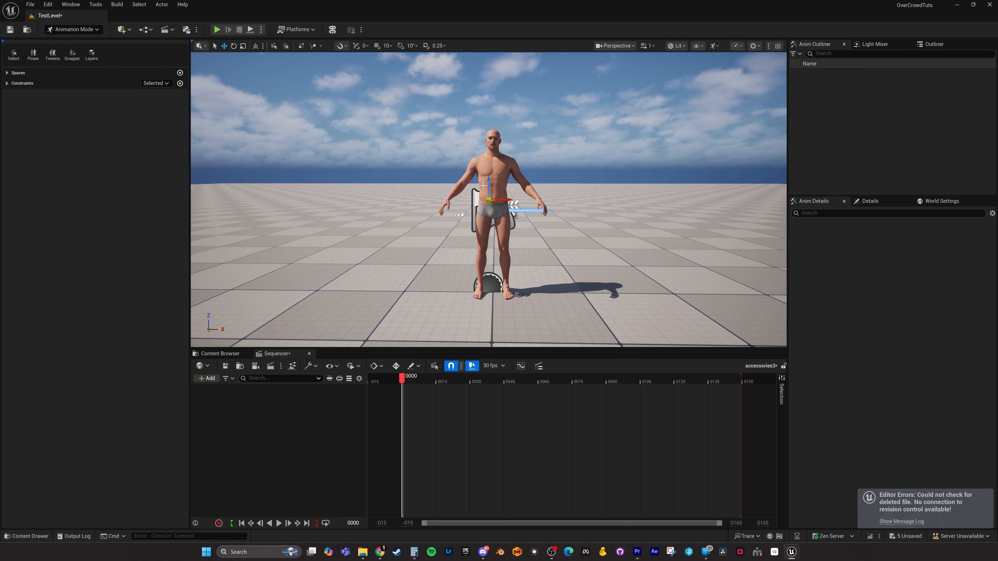
Add the BP_Man4 character to the sequence as an actor track
left_click(493, 168)
left_click(209, 378)
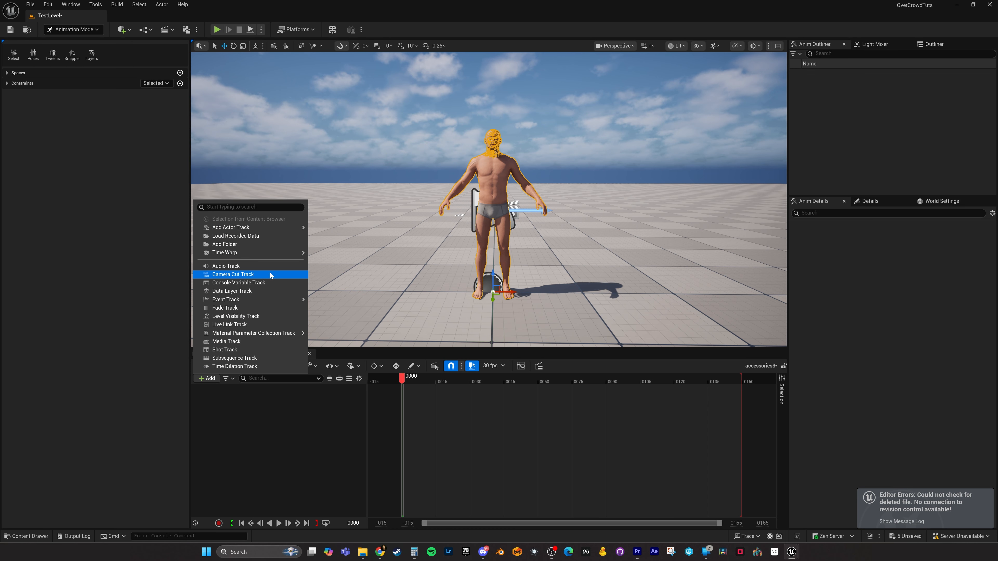
mouse_move(263, 227)
left_click(372, 231)
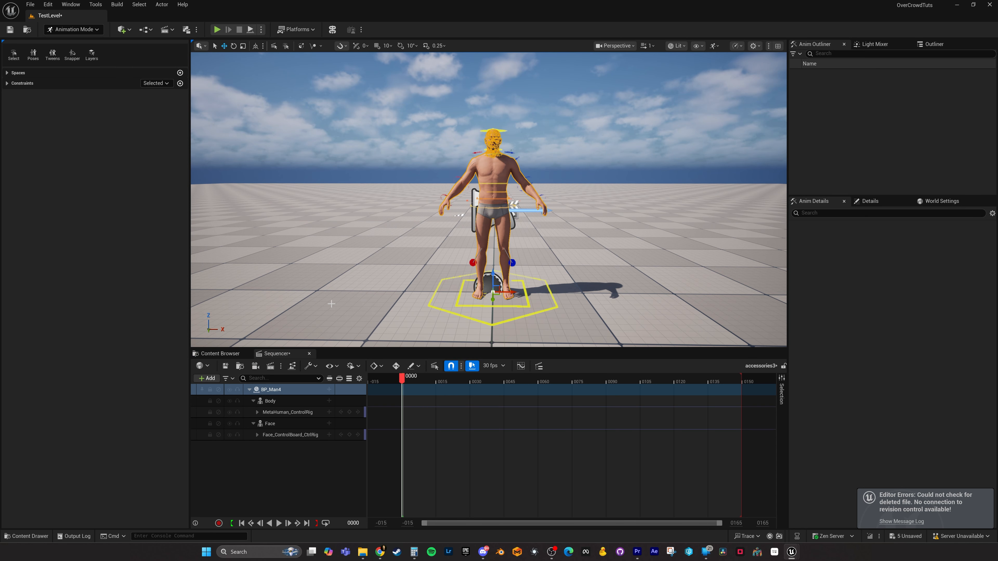
Delete the body and face control rig tracks from BP_Man4 and narrow the animation tools panel to enlarge the viewport
left_click(279, 414)
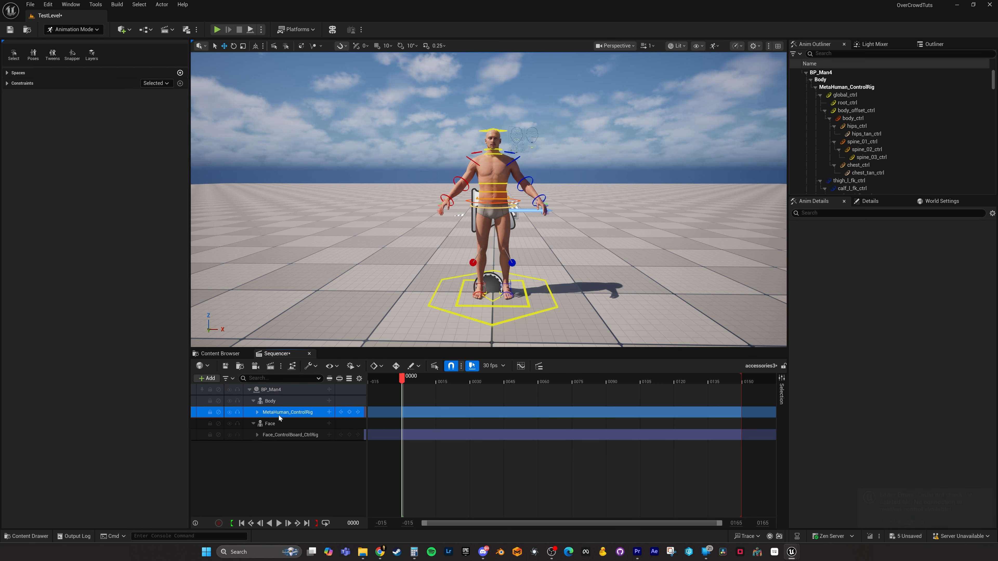
key("Delete")
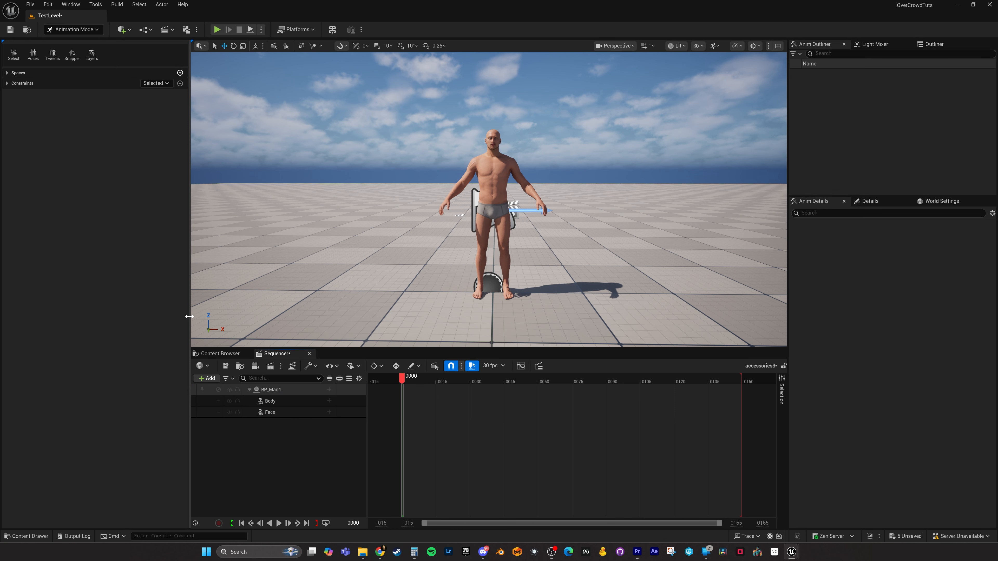
left_click_drag(190, 316, 101, 310)
left_click_drag(100, 310, 90, 310)
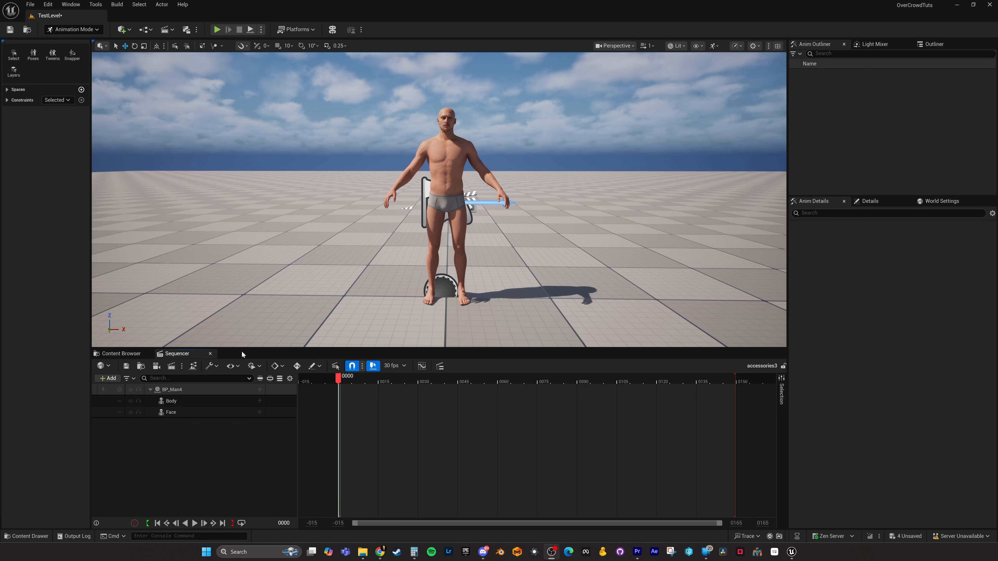
Add the Body_Human_WeaponAndShield_Idle_ animation to BP_Man4's Body track
left_click(260, 400)
mouse_move(314, 27)
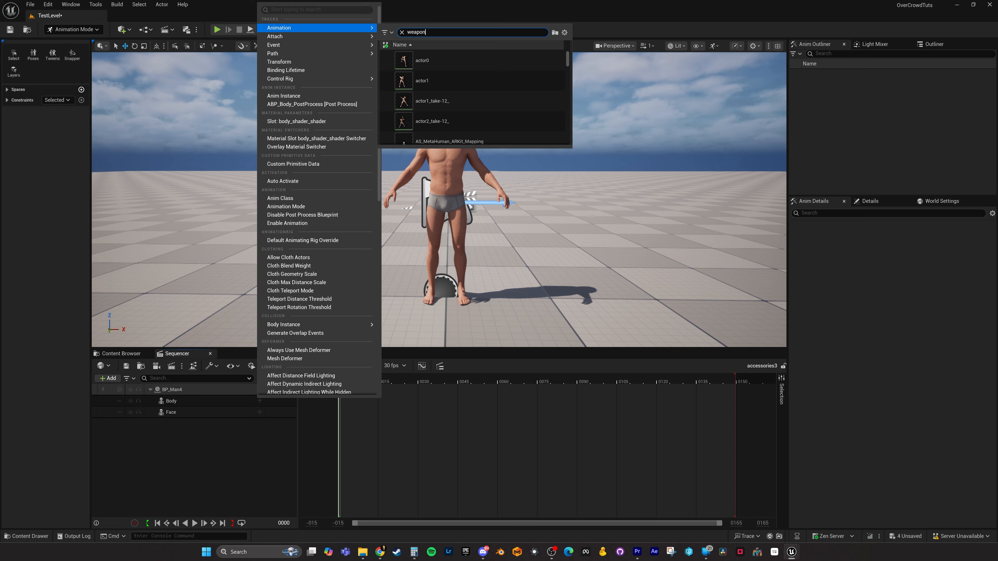
type("weaponandshie")
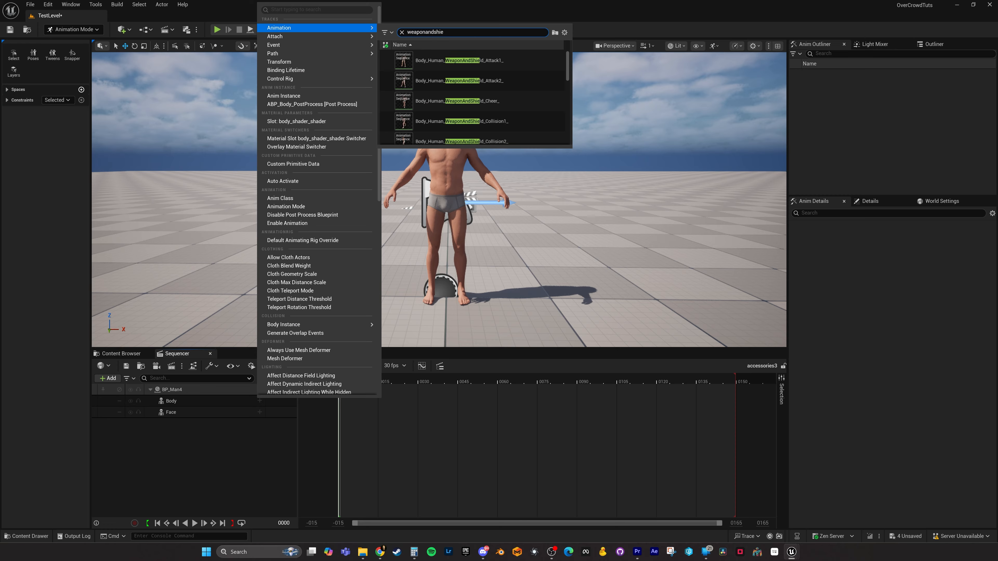
scroll(518, 87, "down", 5)
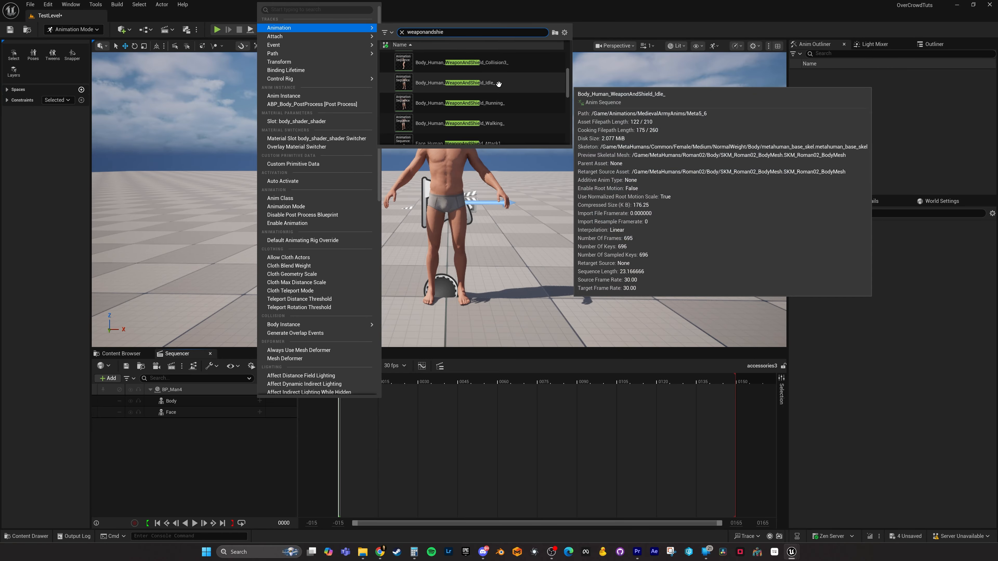
left_click(438, 90)
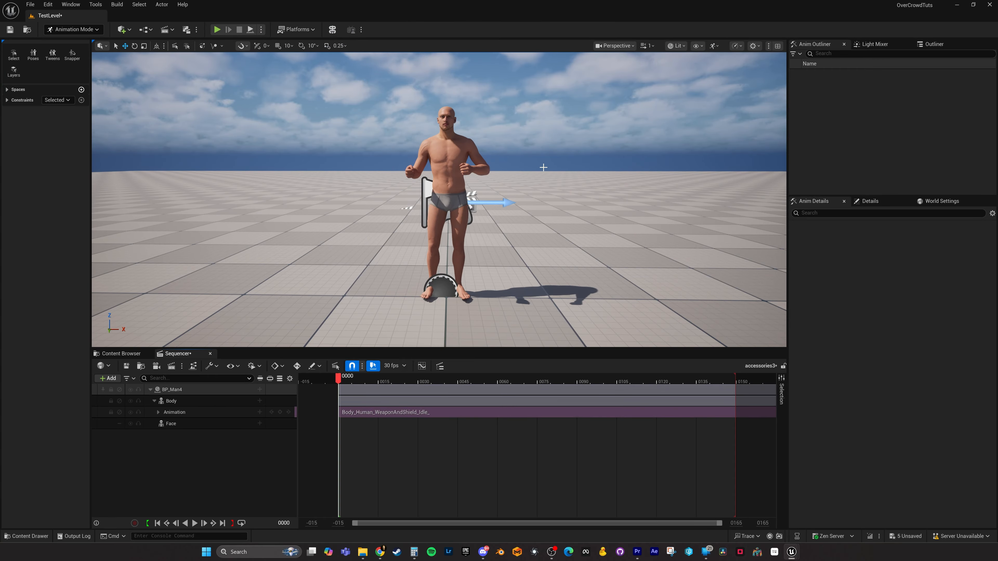
scroll(543, 167, "up", 5)
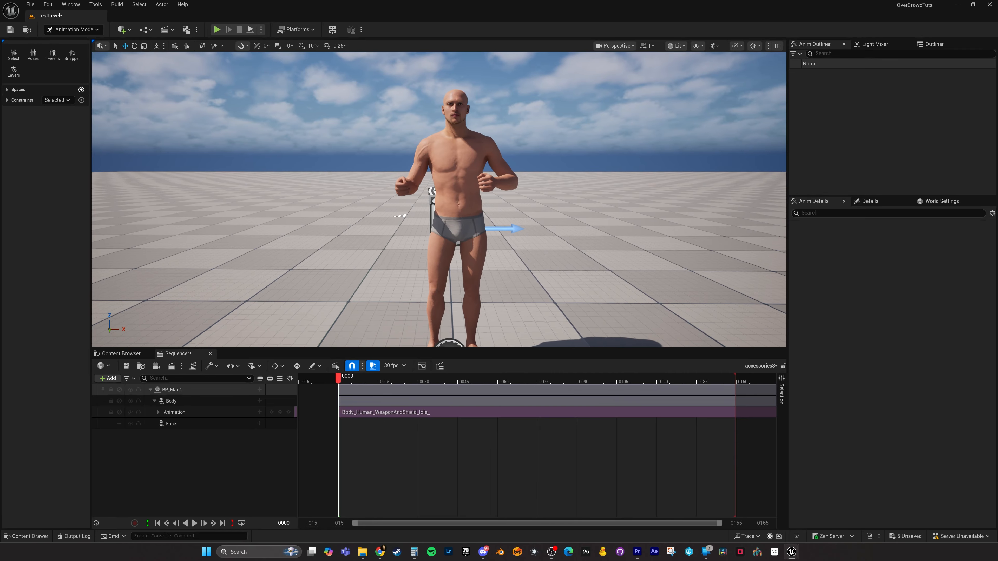
Duplicate the axe, the three clubs and swords 01 to 05 in the Weapons folder
left_click(122, 353)
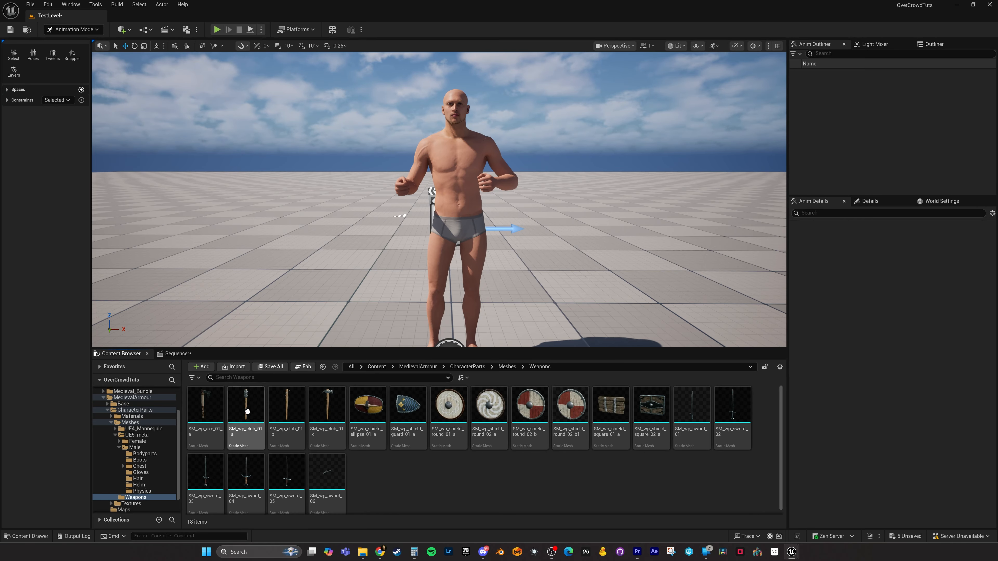
left_click(203, 413)
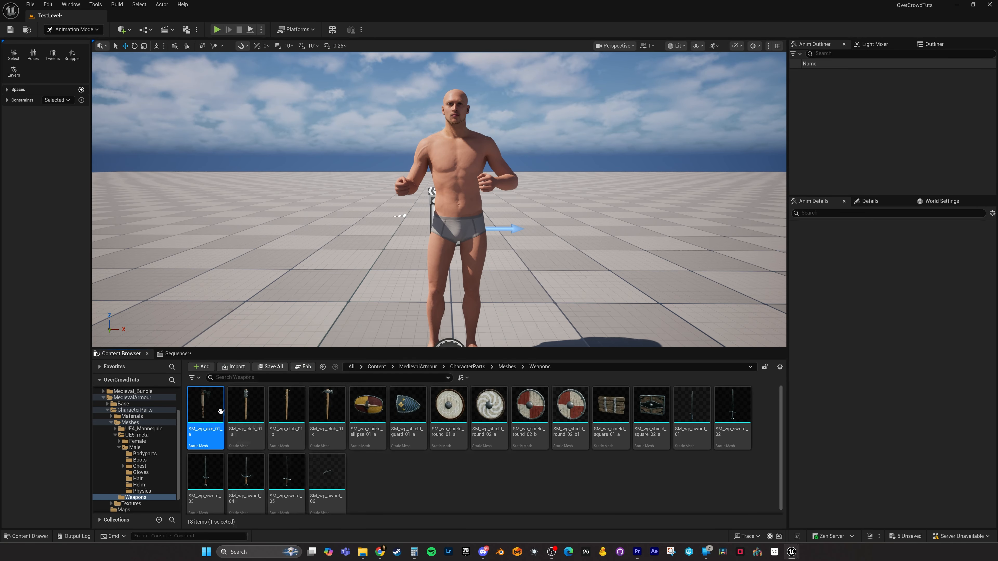
left_click(332, 415, "shift")
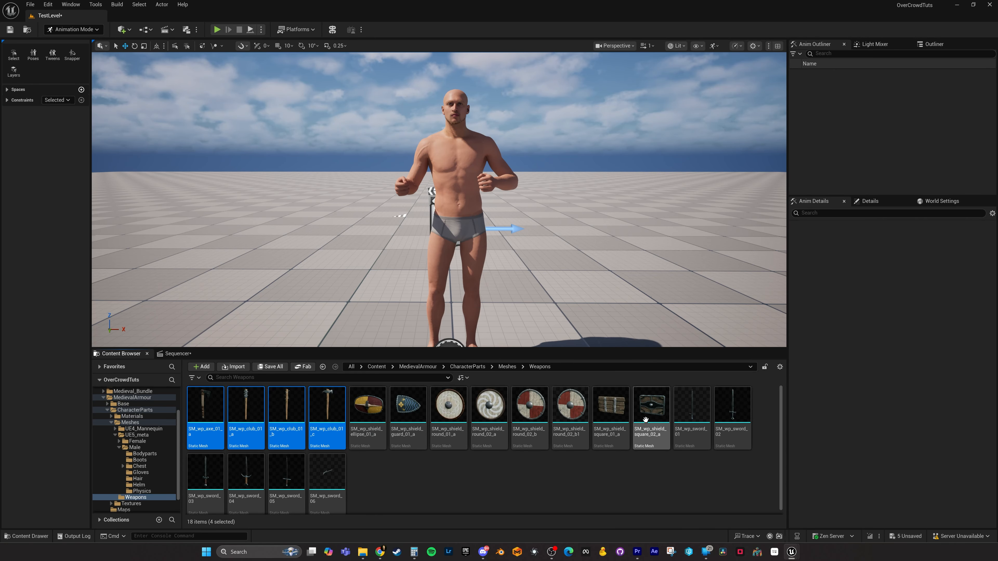
left_click(692, 413, "ctrl")
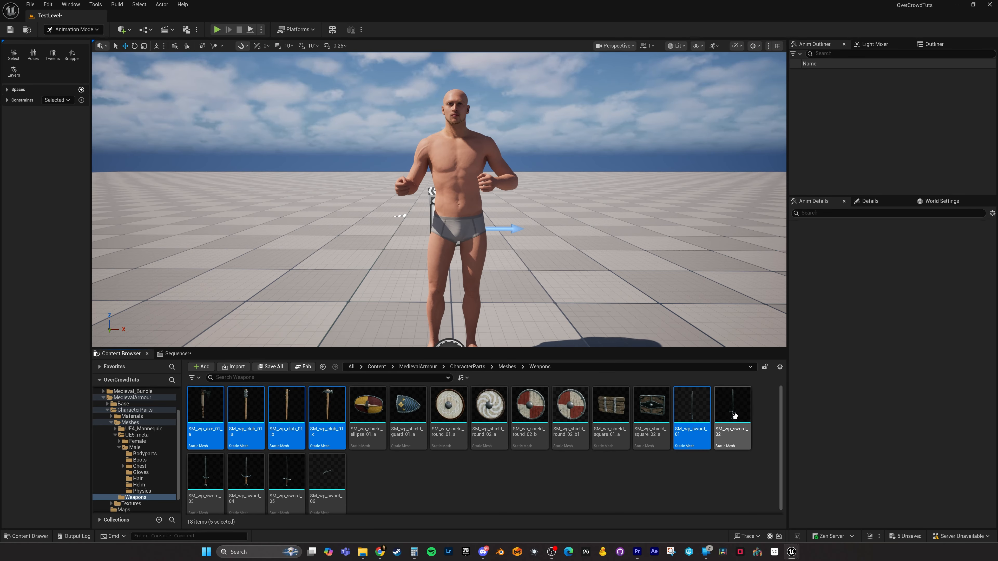
left_click(733, 411, "ctrl")
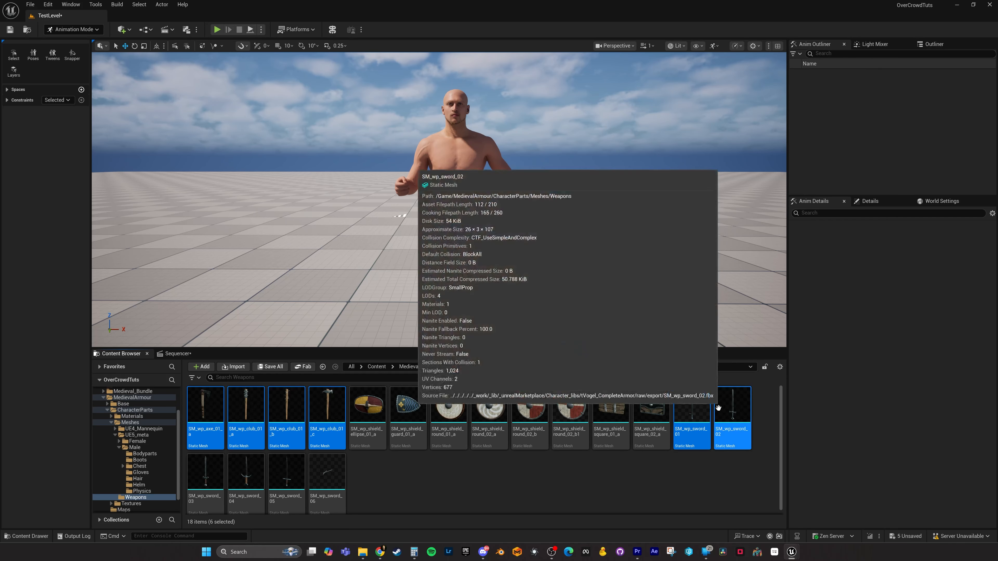
left_click(203, 481, "ctrl")
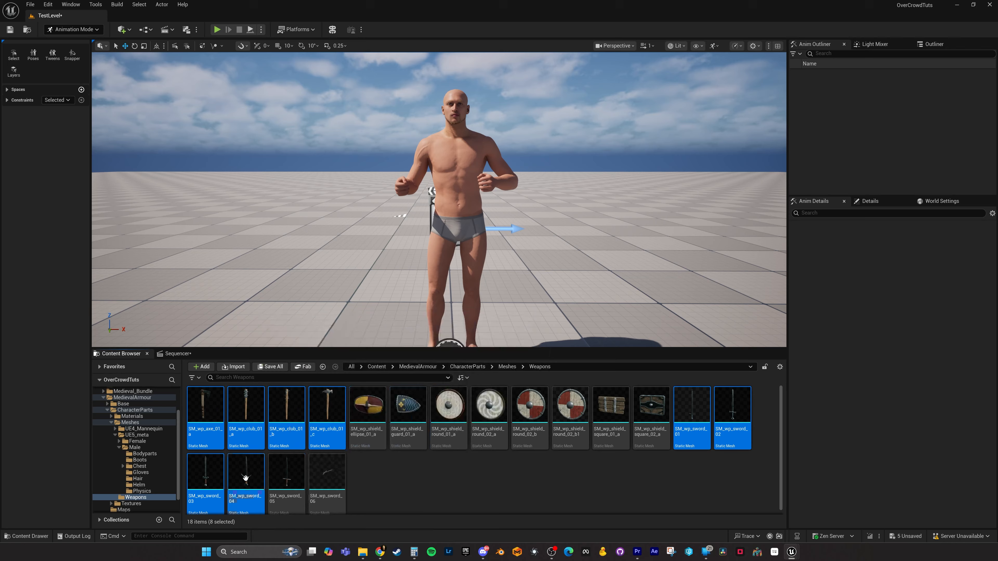
left_click(285, 479, "ctrl")
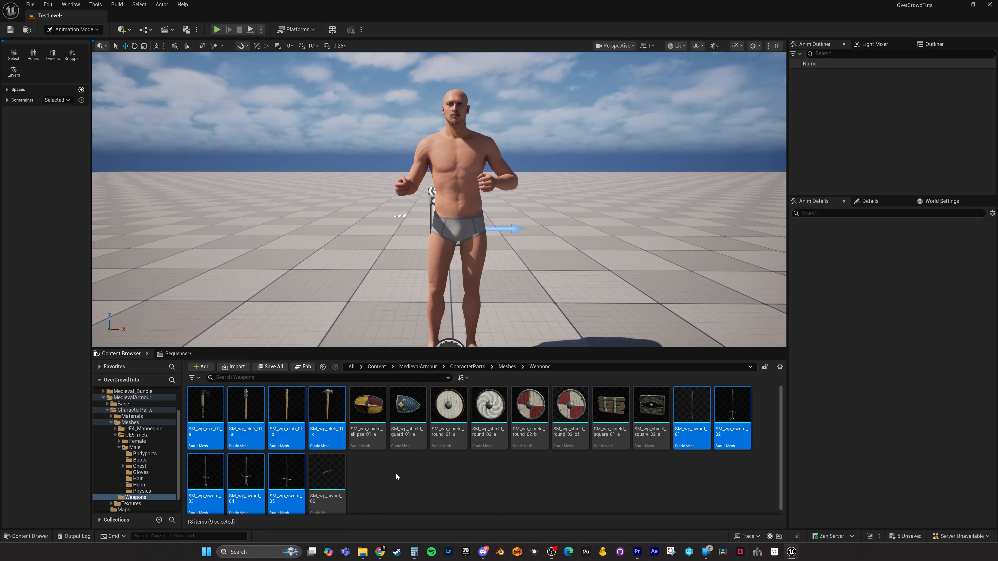
right_click(209, 409)
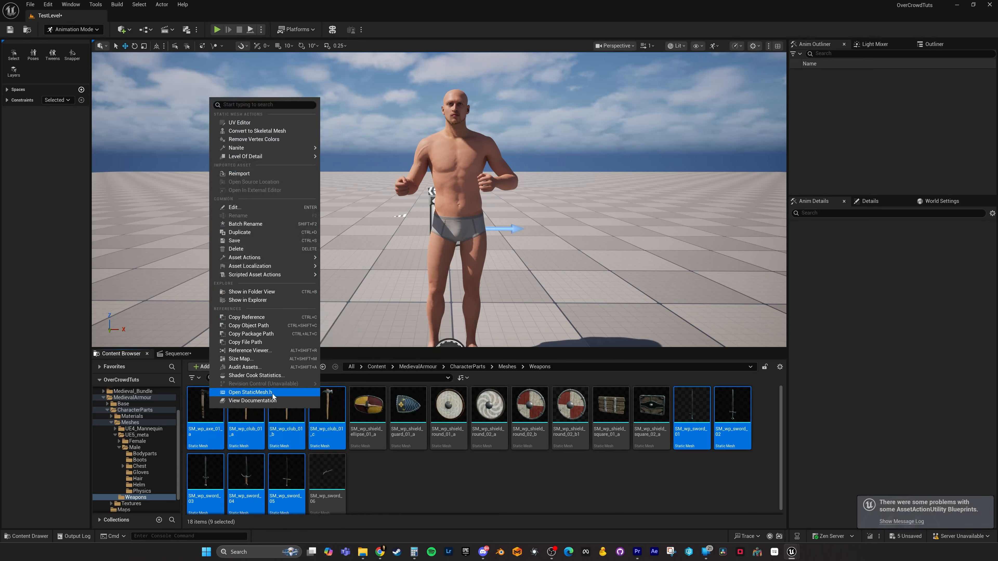
mouse_move(243, 149)
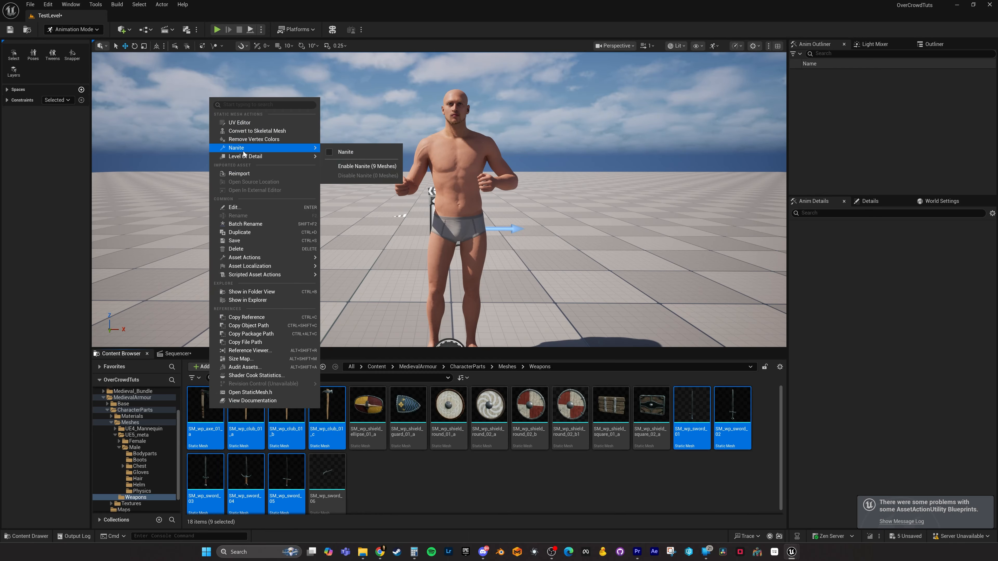
left_click(251, 233)
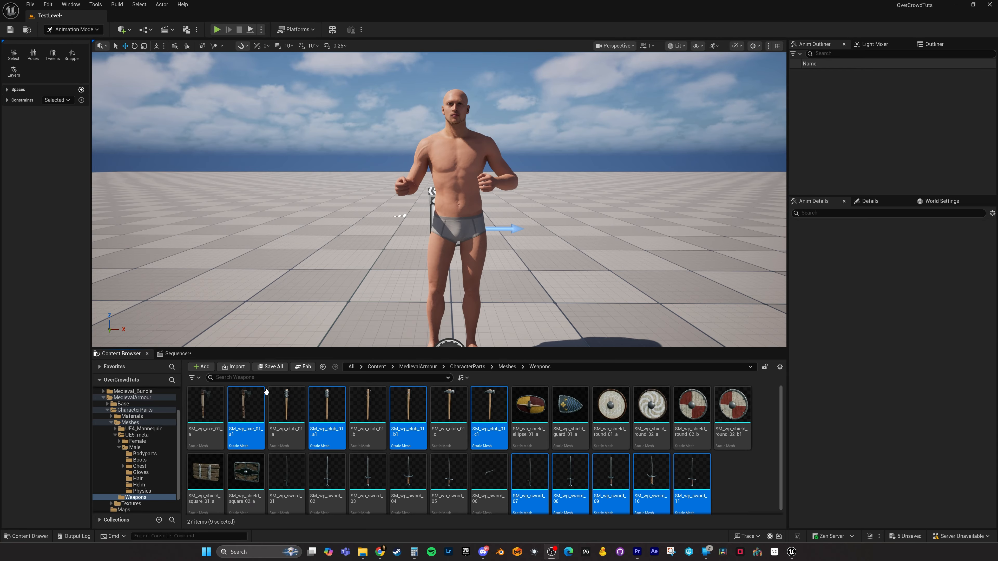
Place the nine duplicated weapon meshes in the level on the floor beside the character
left_click_drag(250, 417, 333, 331)
right_click_drag(334, 330, 335, 337)
key("s")
scroll(335, 341, "down", 3)
key("w")
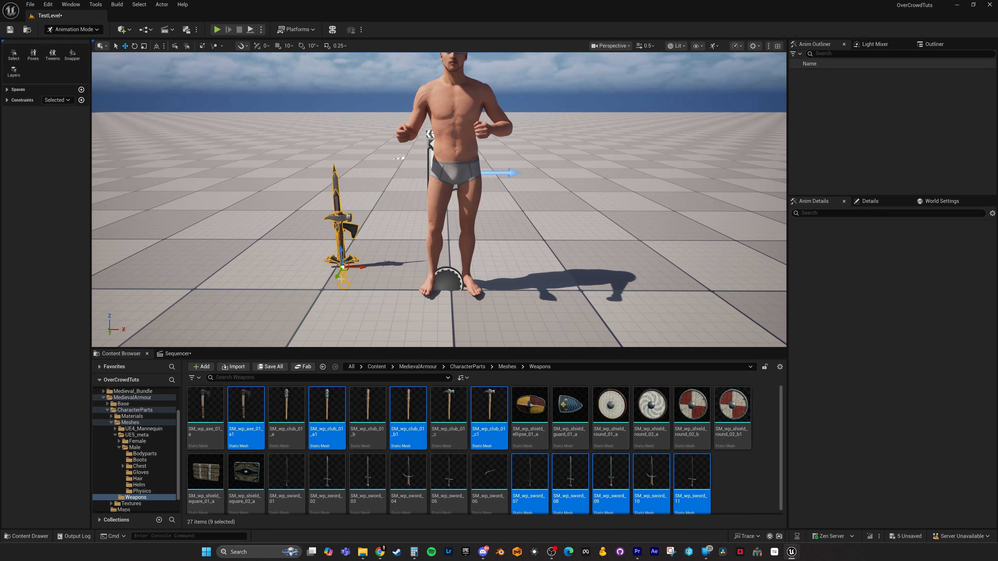
Add the nine placed weapons to the sequence as actor tracks and reset their location to 0, 0, 0
left_click(178, 354)
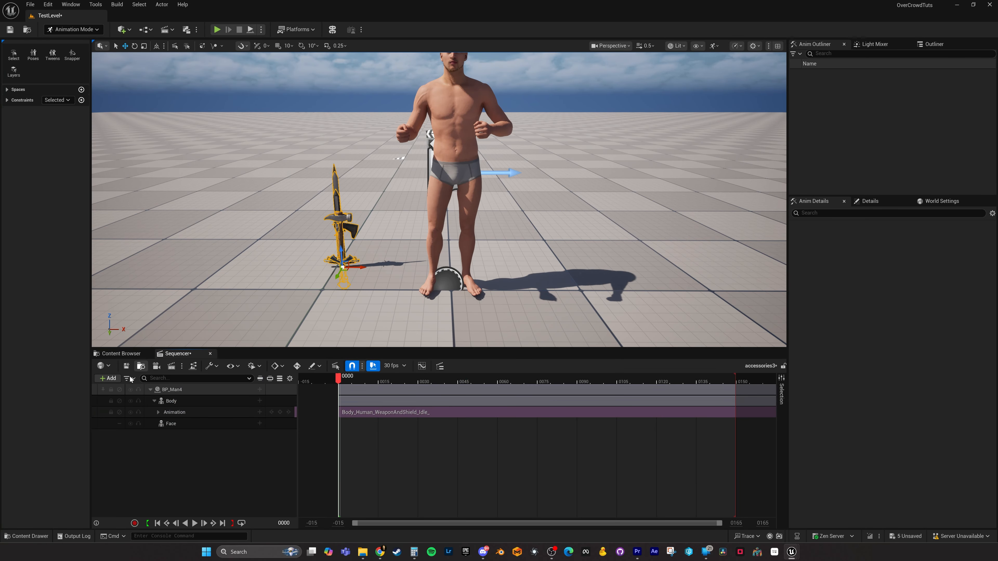
left_click(110, 378)
mouse_move(140, 230)
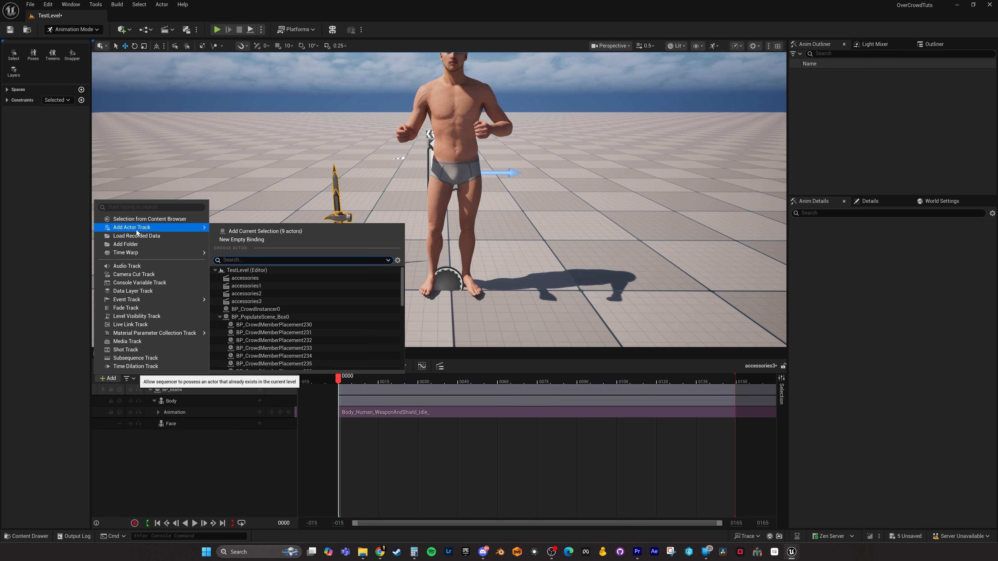
left_click(263, 231)
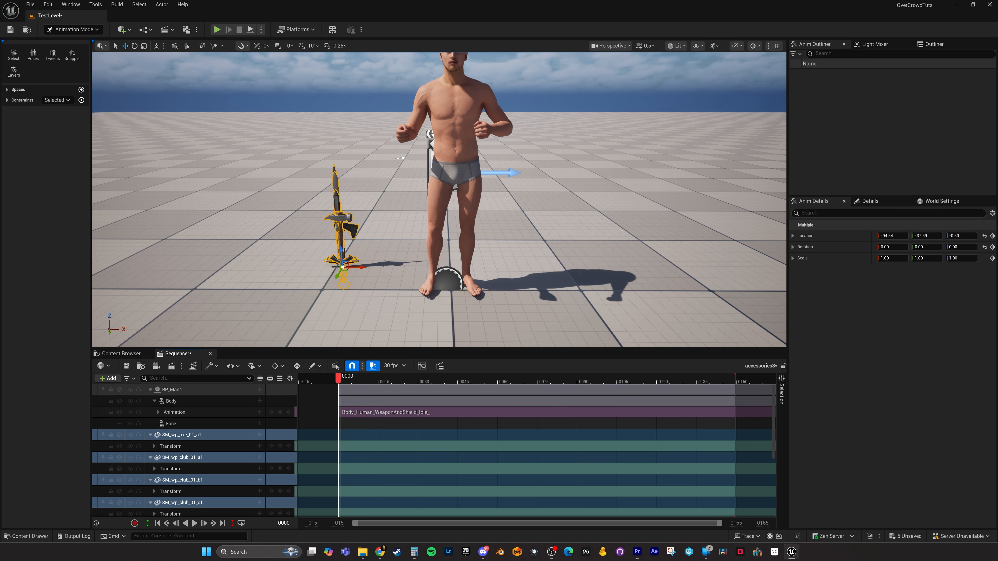
left_click(869, 201)
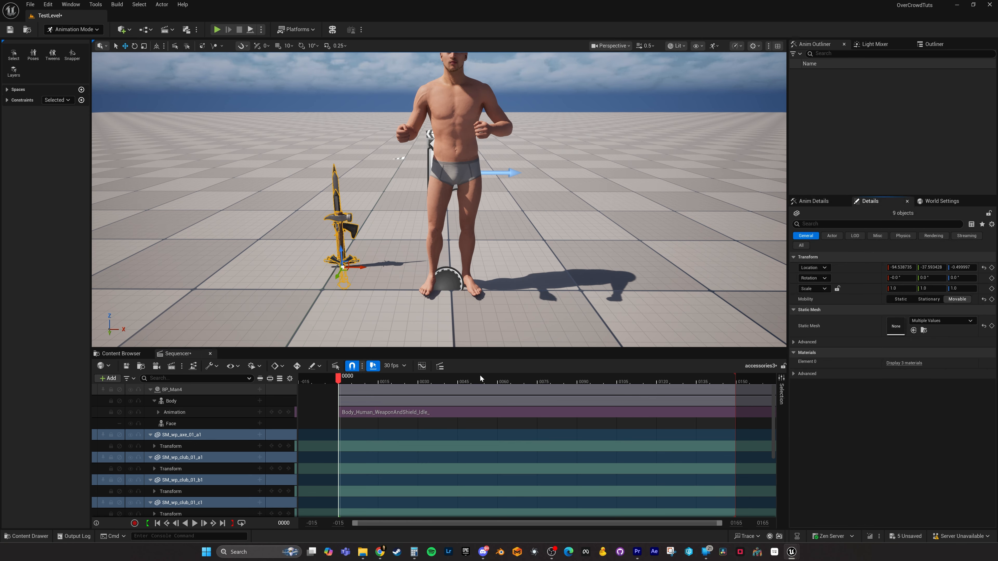
left_click(984, 267)
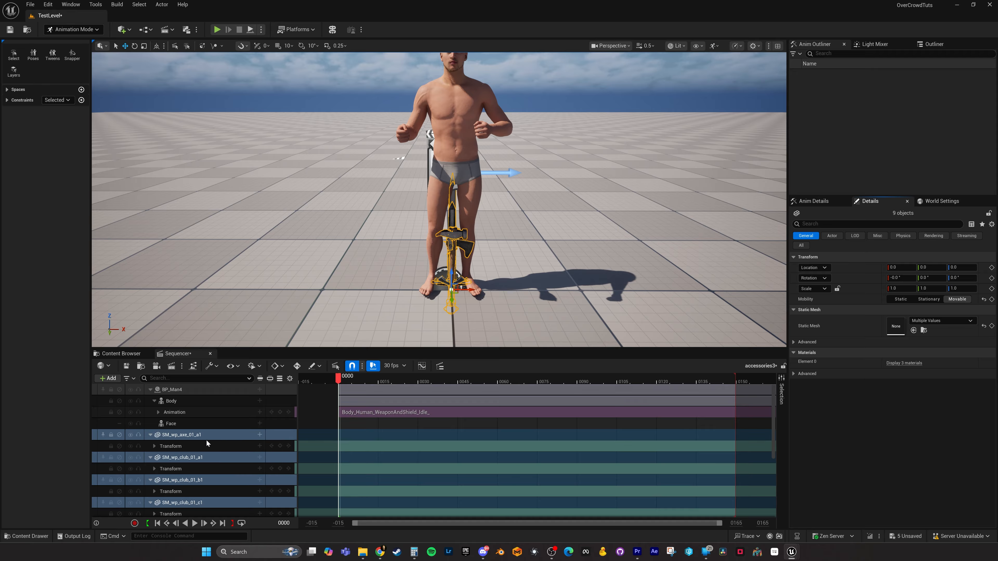
Attach all nine selected weapon tracks to BP_Man4's hand_r bone
left_click(259, 435)
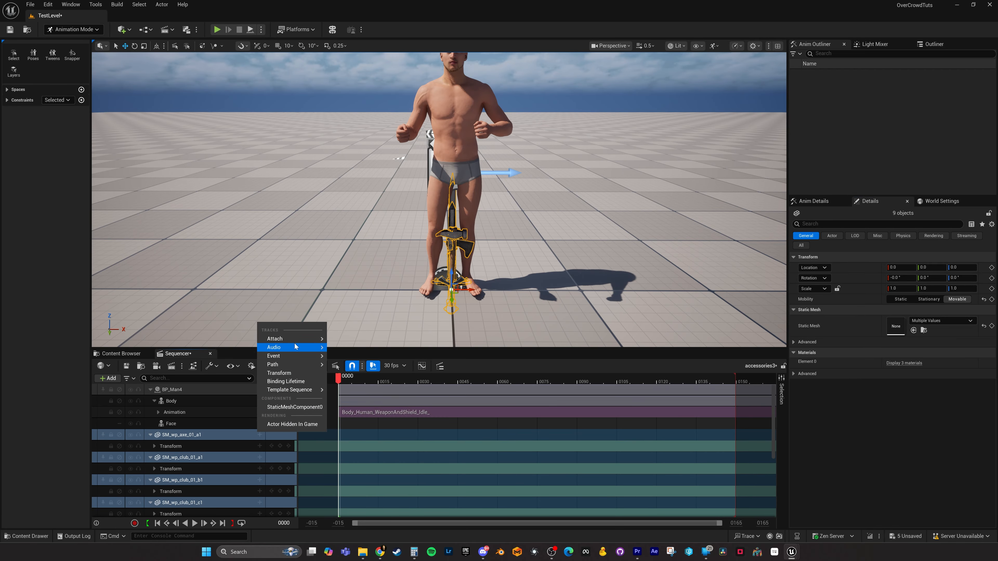
mouse_move(299, 339)
mouse_move(378, 356)
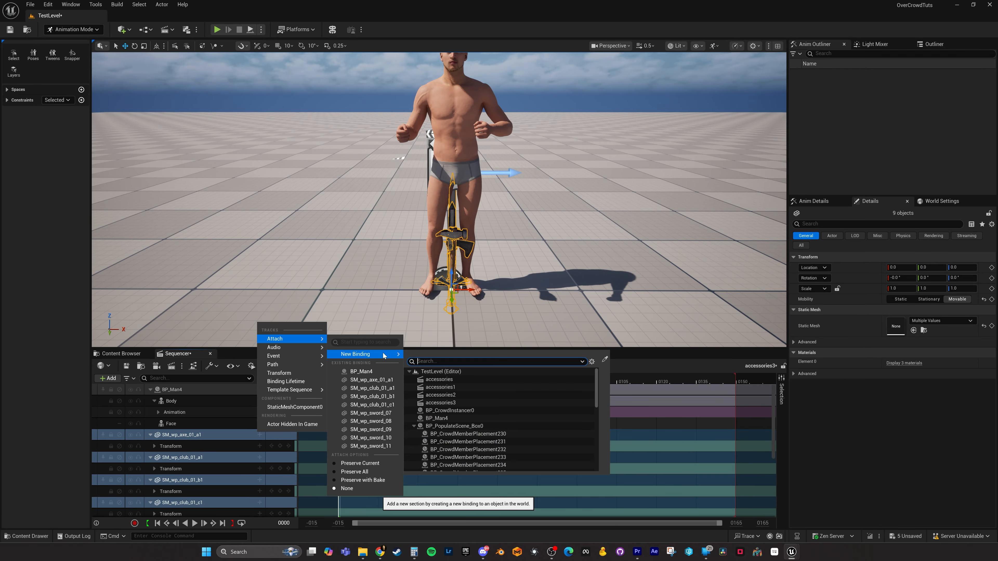
left_click(362, 372)
left_click(371, 382)
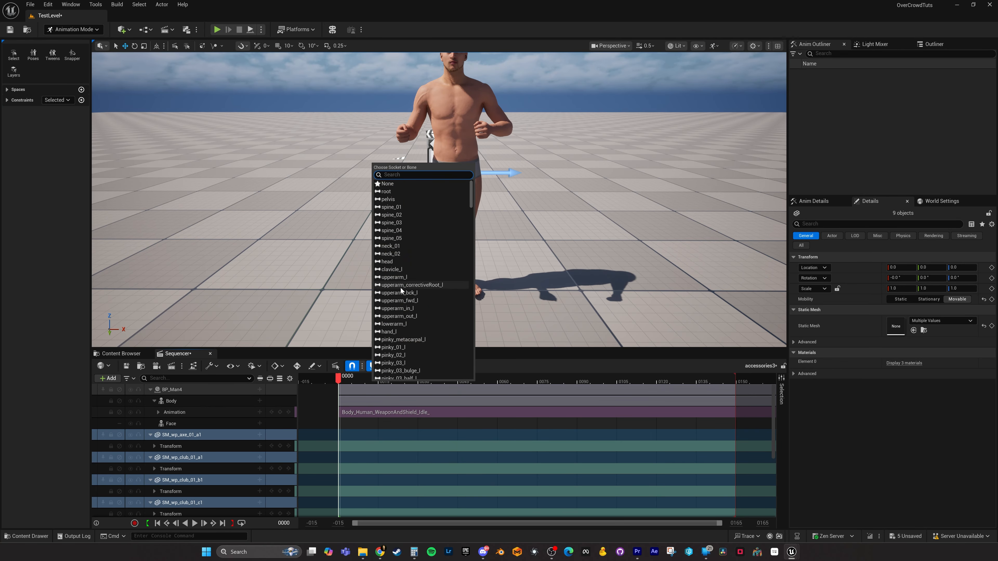
type("hand")
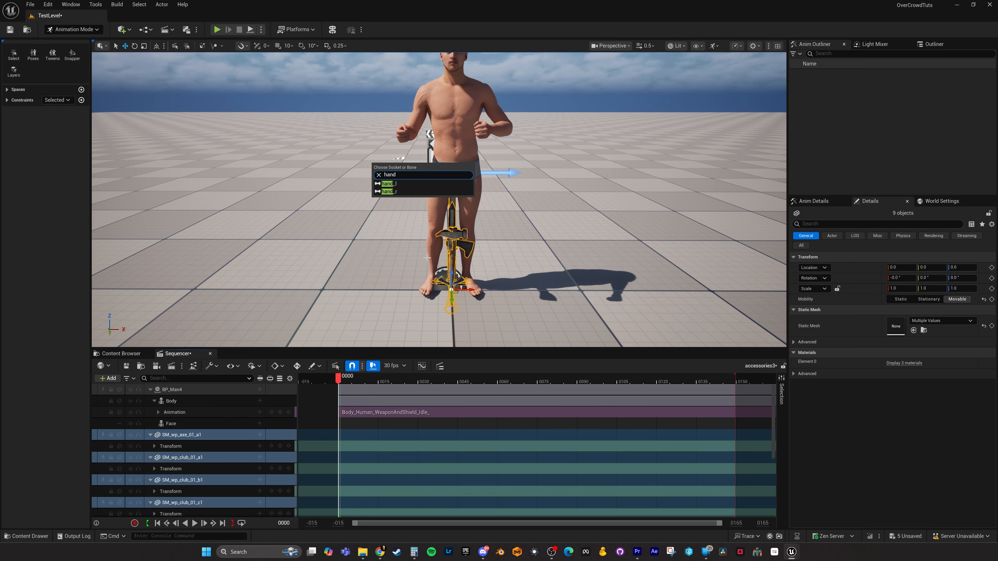
left_click(394, 192)
At frame 9, rotate the nine weapons to about 172° around Z and move them to about -6.8 on X in the hand
key("f")
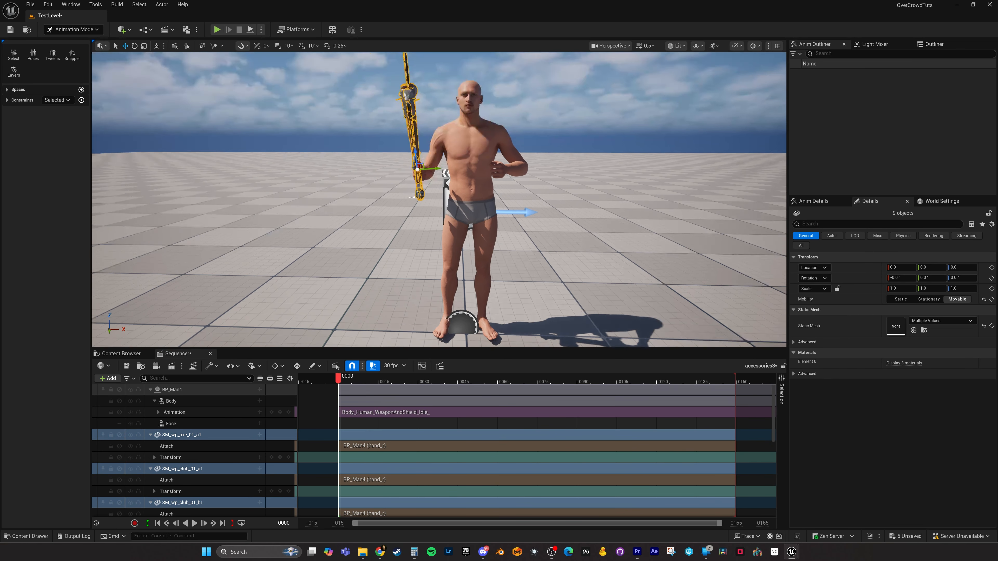
key("s")
right_click_drag(394, 192, 377, 180)
key("w")
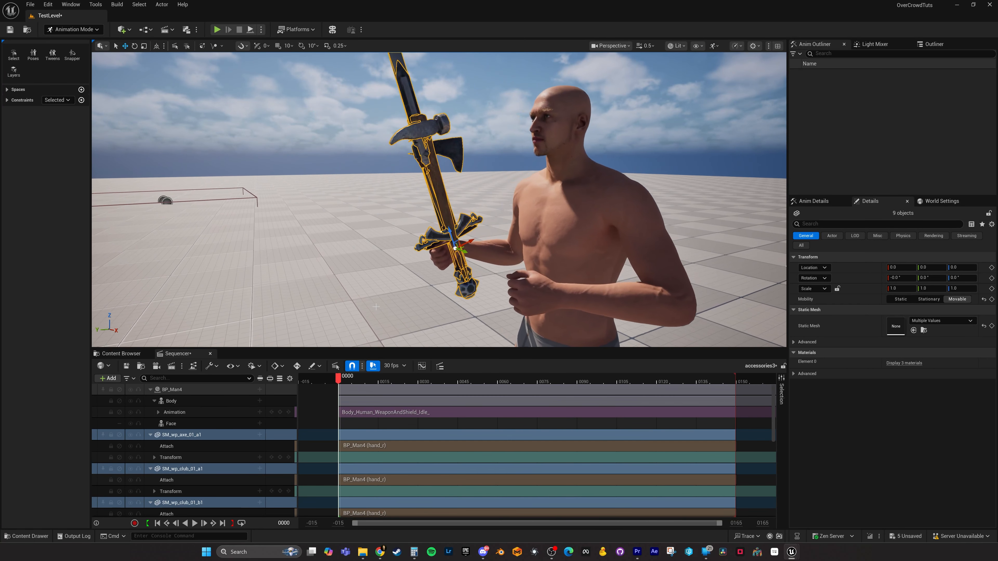
left_click_drag(340, 381, 363, 380)
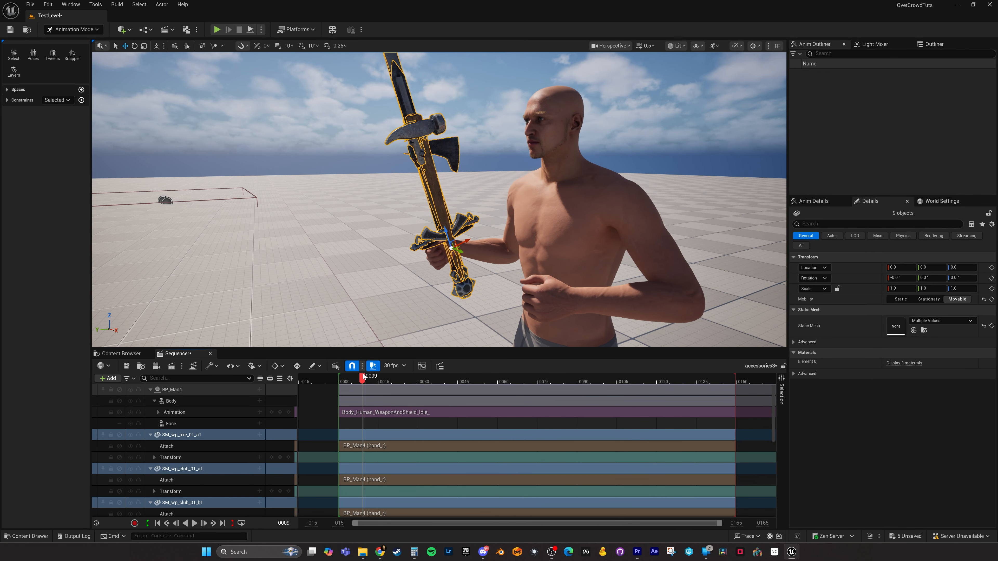
key("w")
right_click_drag(393, 251, 356, 264)
mouse_move(457, 268)
right_mouse_down()
mouse_move(438, 263)
mouse_move(442, 252)
mouse_move(457, 268)
right_mouse_up()
key("w")
left_click_drag(491, 247, 404, 285)
key("e")
right_click_drag(405, 285, 473, 273)
scroll(473, 272, "down", 4)
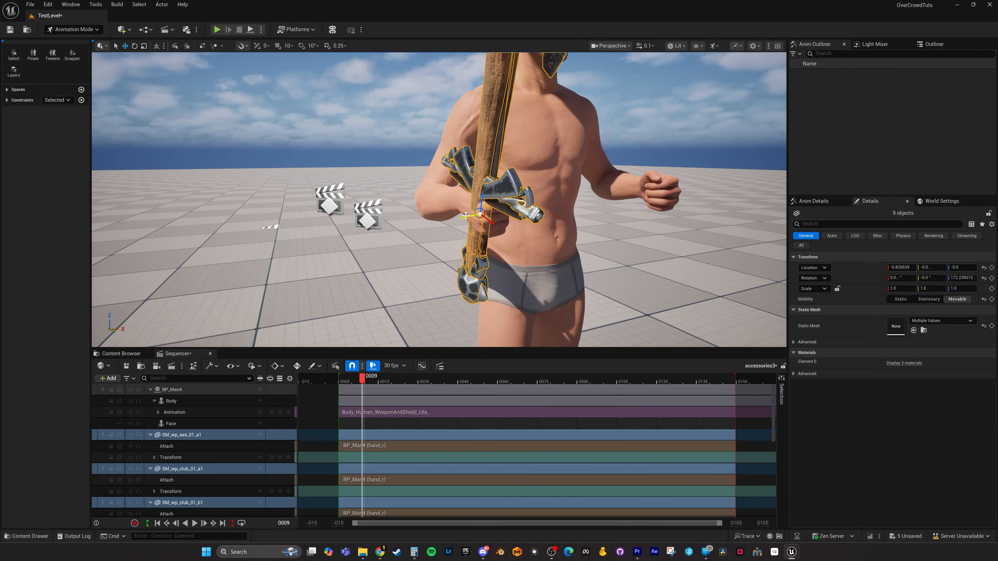
Fine-tune the nine weapons' placement in the grip to a location of about -6.6, 1.7, 0.8
left_click_drag(465, 215, 474, 215)
mouse_move(475, 215)
right_mouse_down()
mouse_move(438, 209)
mouse_move(474, 214)
right_mouse_up()
left_click_drag(623, 216, 624, 209)
Shift the Body animation section to start at about frame 8 and set the playhead to frame 5
left_click(181, 435)
left_click(171, 514, "shift")
mouse_move(359, 380)
left_mouse_down()
mouse_move(397, 380)
mouse_move(356, 378)
left_mouse_up()
left_click_drag(382, 377, 362, 377)
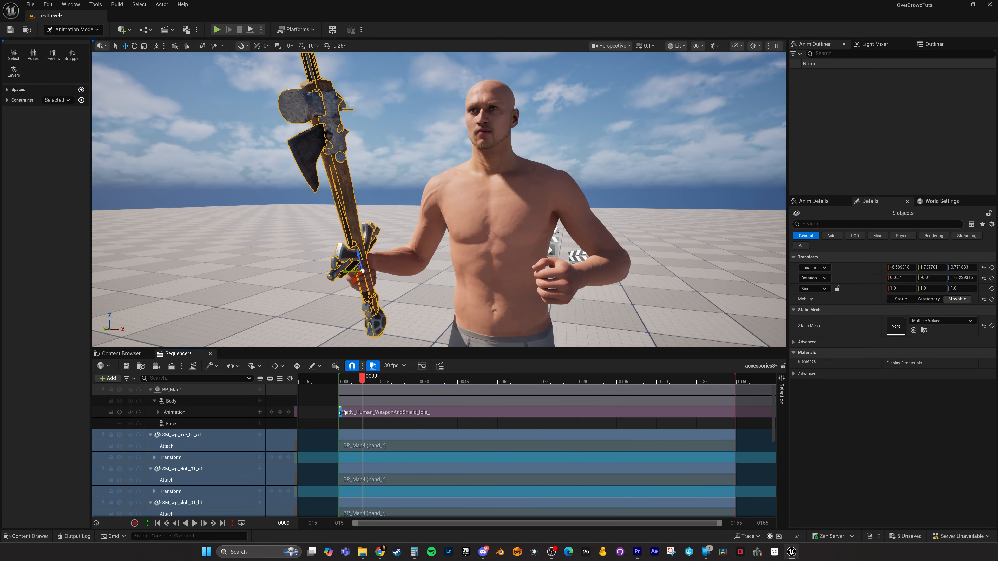
left_click_drag(339, 413, 353, 384)
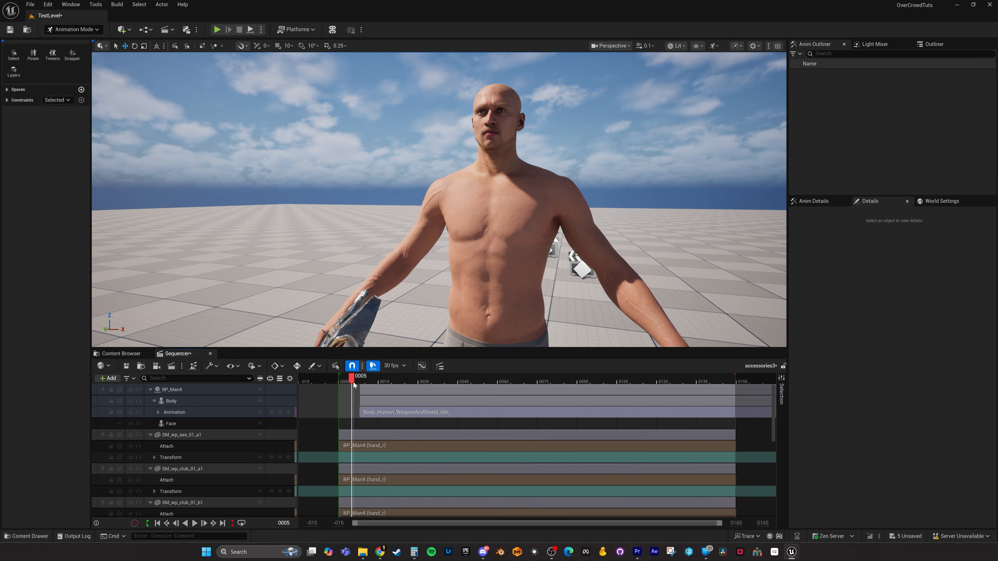
right_click_drag(352, 244, 354, 268)
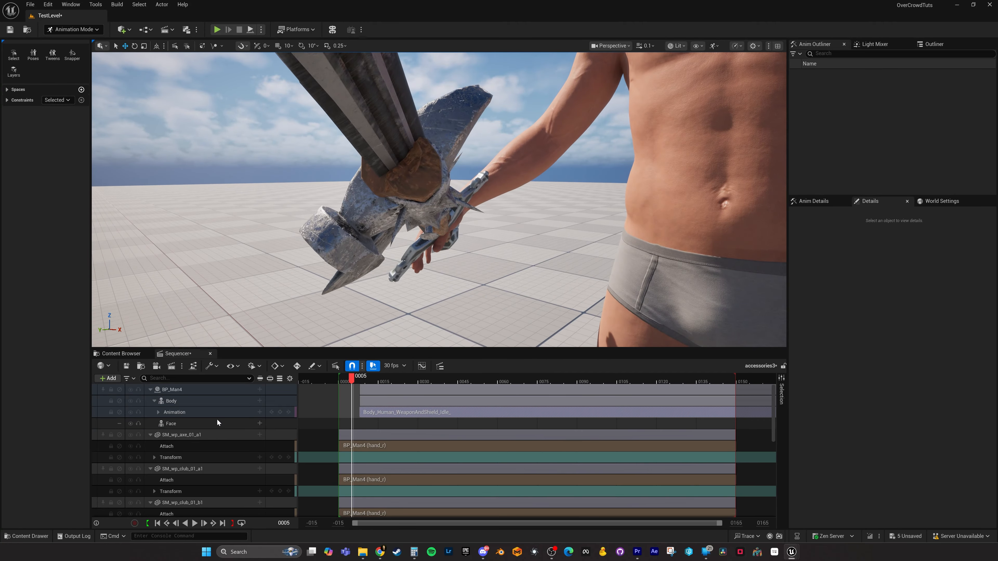
Select all nine weapon tracks in the sequence, from SM_wp_axe_01_a1 to SM_wp_sword_11
left_click(182, 434)
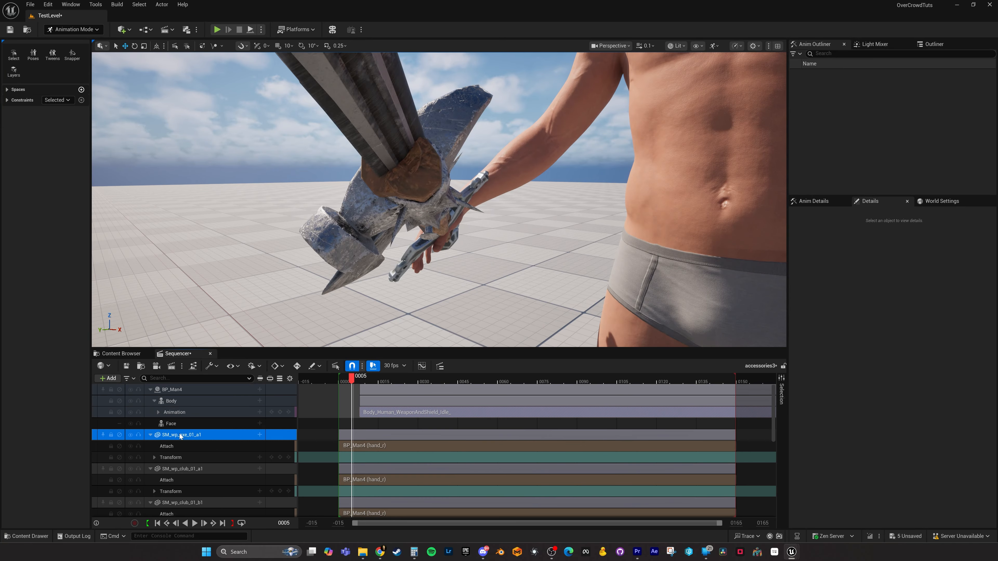
scroll(189, 436, "down", 10)
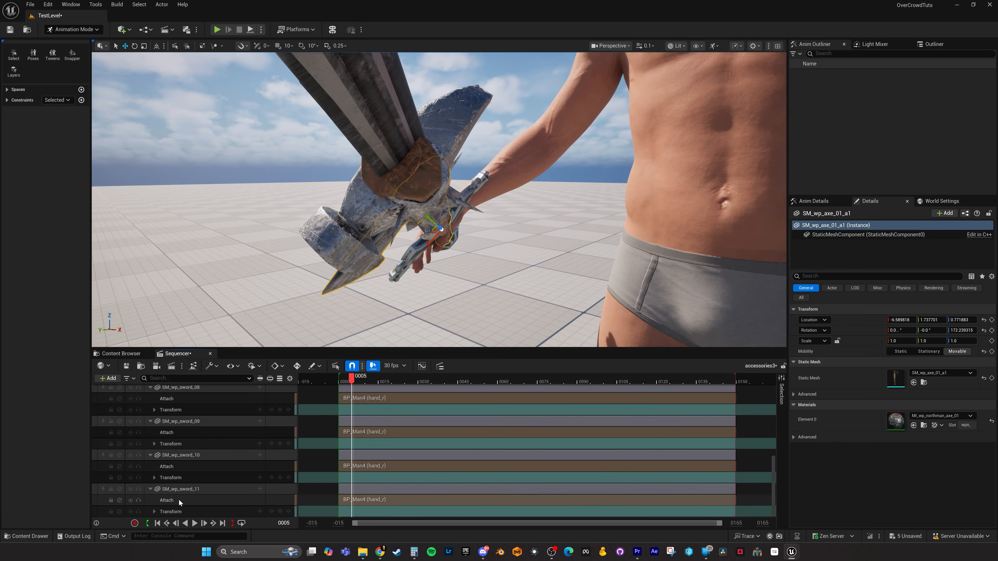
left_click(179, 490, "shift")
key("s")
right_click_drag(439, 221, 499, 203)
scroll(476, 208, "up", 3)
right_click_drag(265, 212, 265, 211)
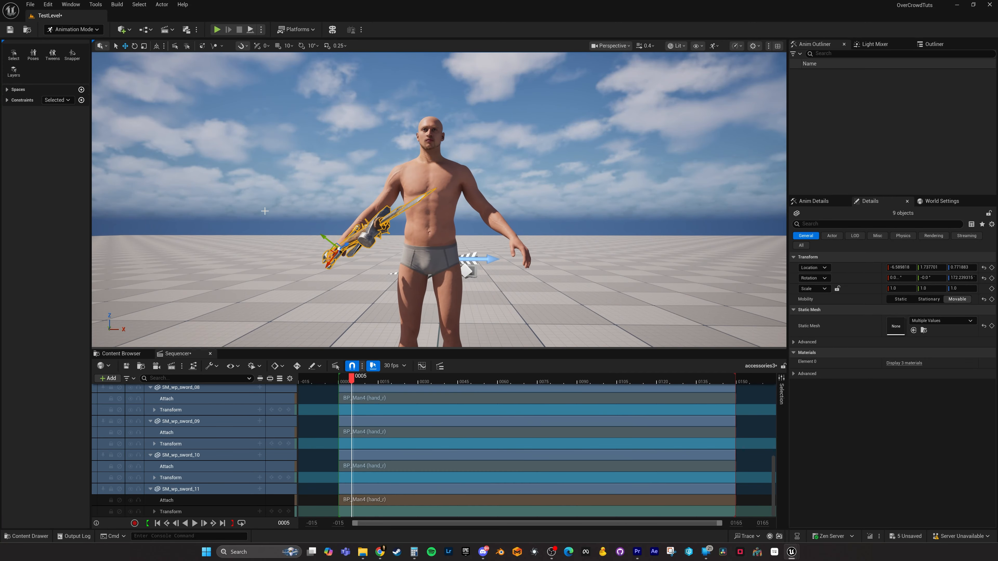
Use Edit Pivot in Modeling mode to set the nine weapons' pivots to 0, 0, 0 and accept the change
left_click(80, 31)
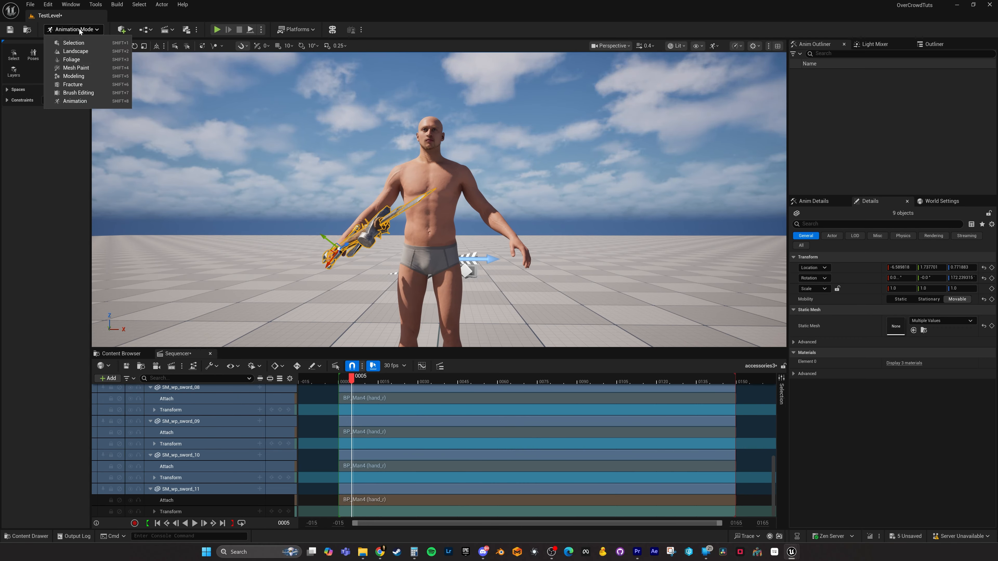
left_click(74, 76)
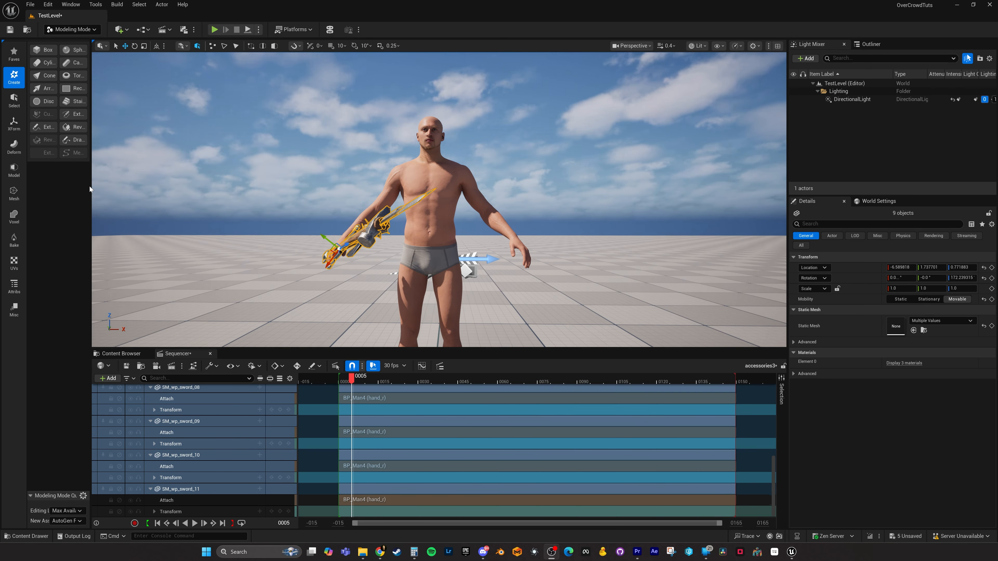
left_click_drag(91, 185, 159, 195)
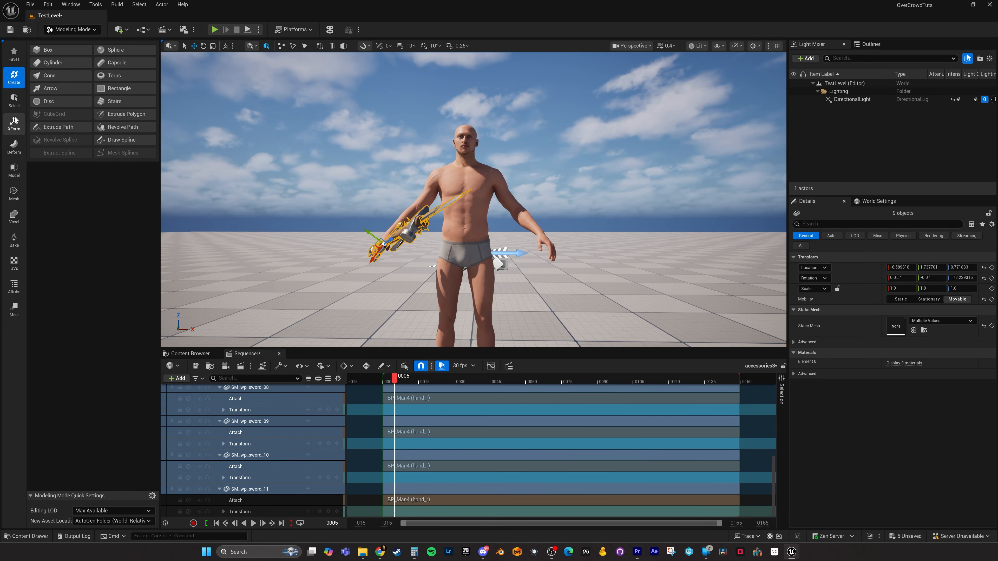
left_click(14, 132)
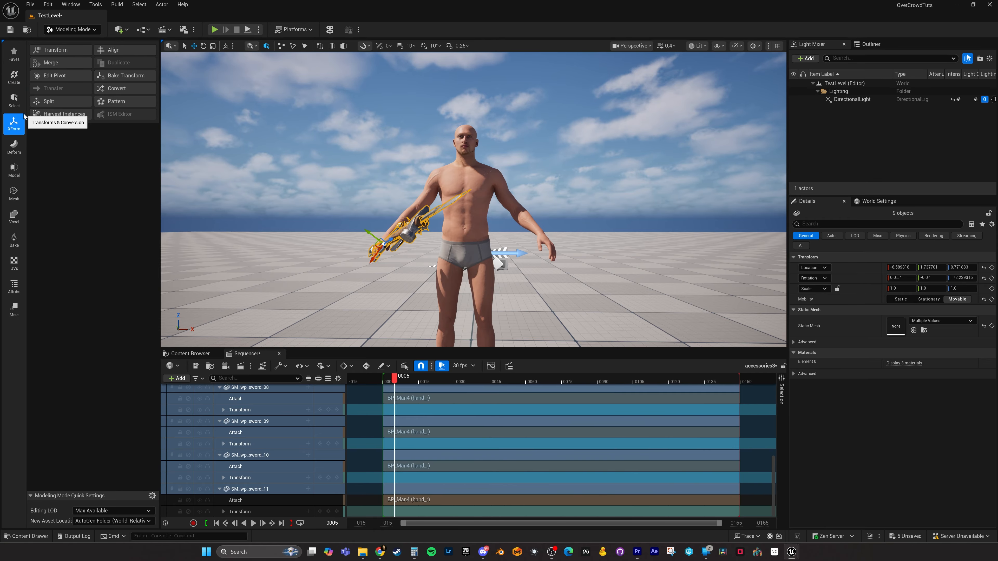
left_click(58, 75)
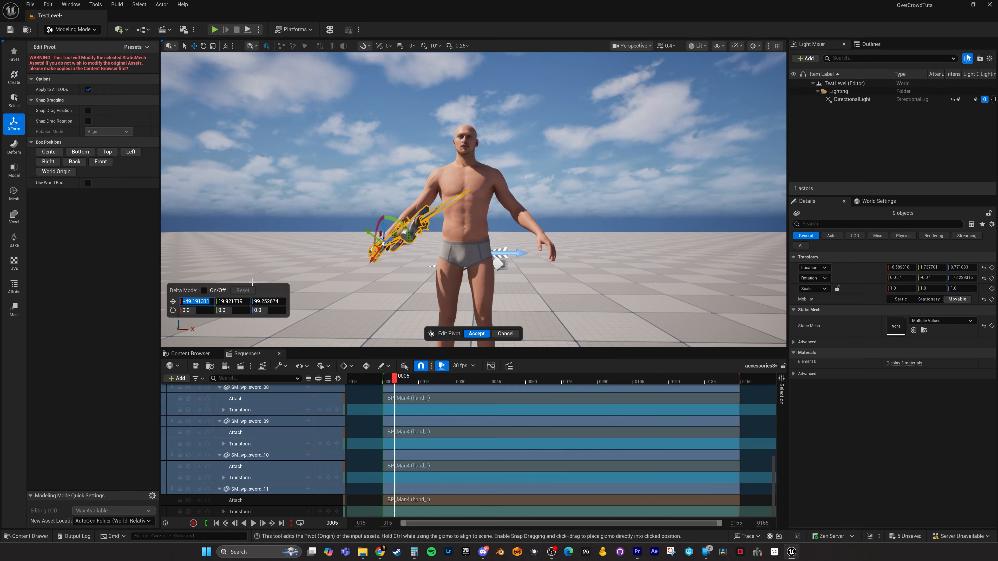
type("0")
key("Tab")
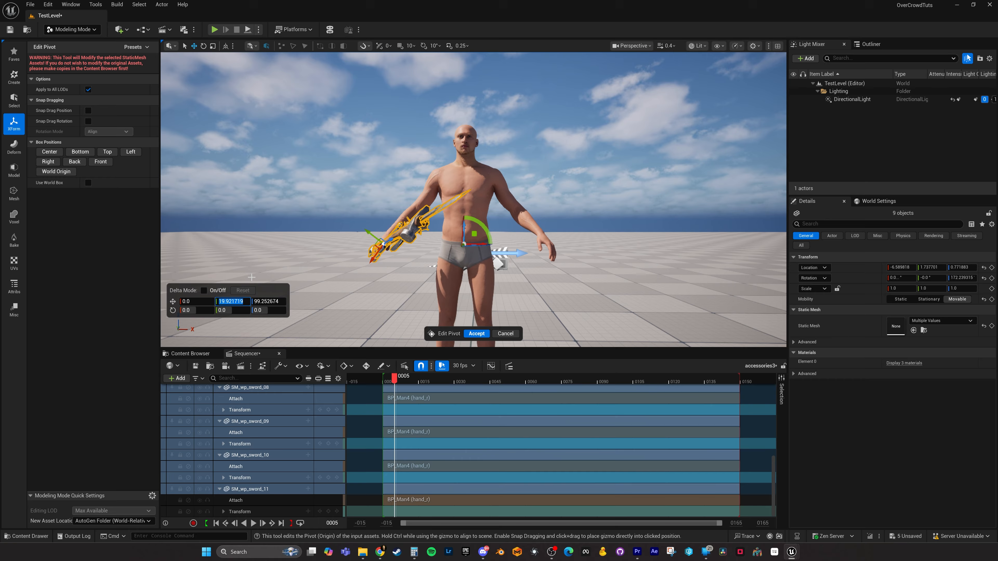
type("0")
key("Tab")
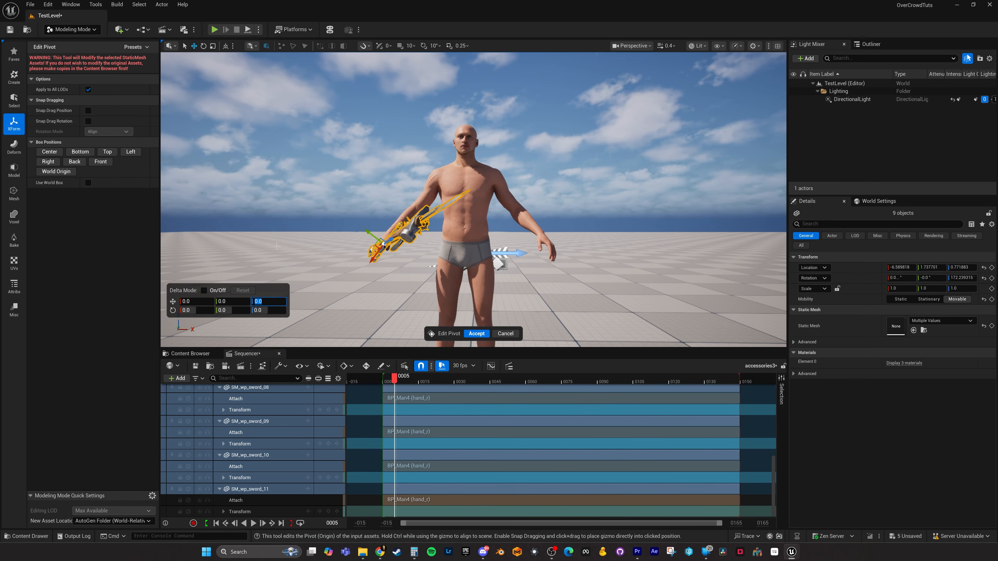
right_click_drag(338, 236, 348, 286)
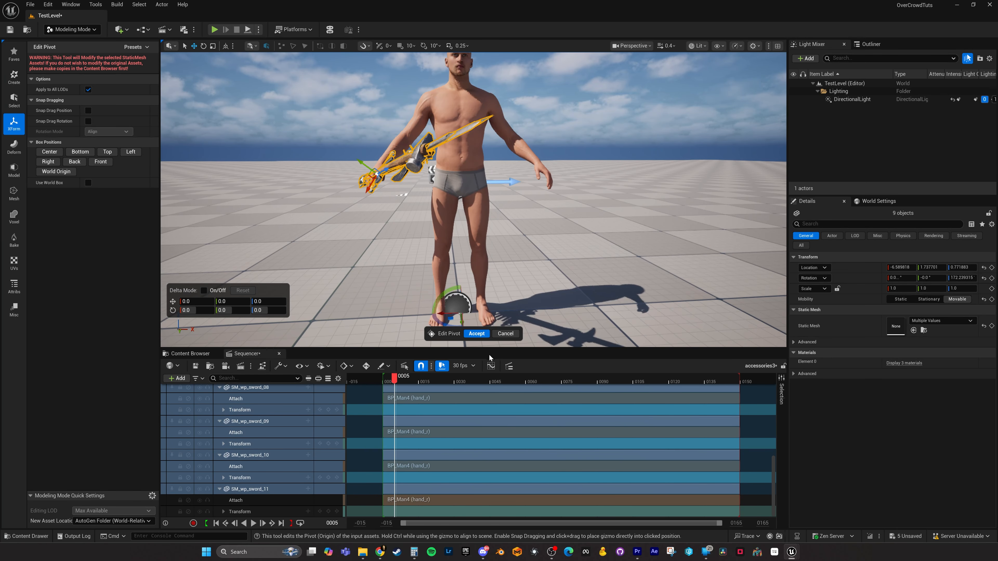
left_click(473, 333)
right_click_drag(367, 270, 392, 264)
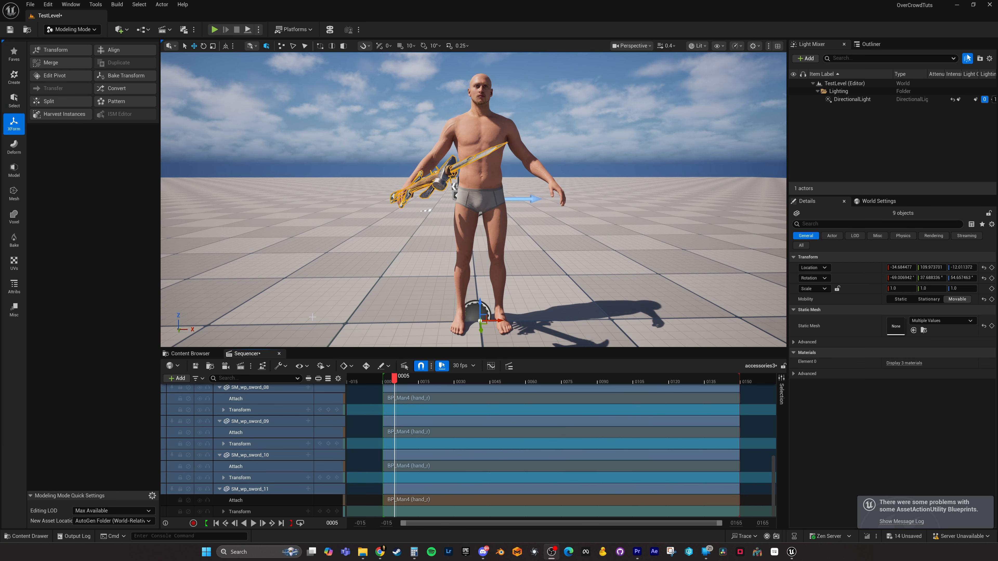
Set up skeletal mesh conversion for the nine duplicated weapons with the existing metahuman_base_skel skeleton from the Female/Medium/NormalWeight/Body folder
left_click(183, 354)
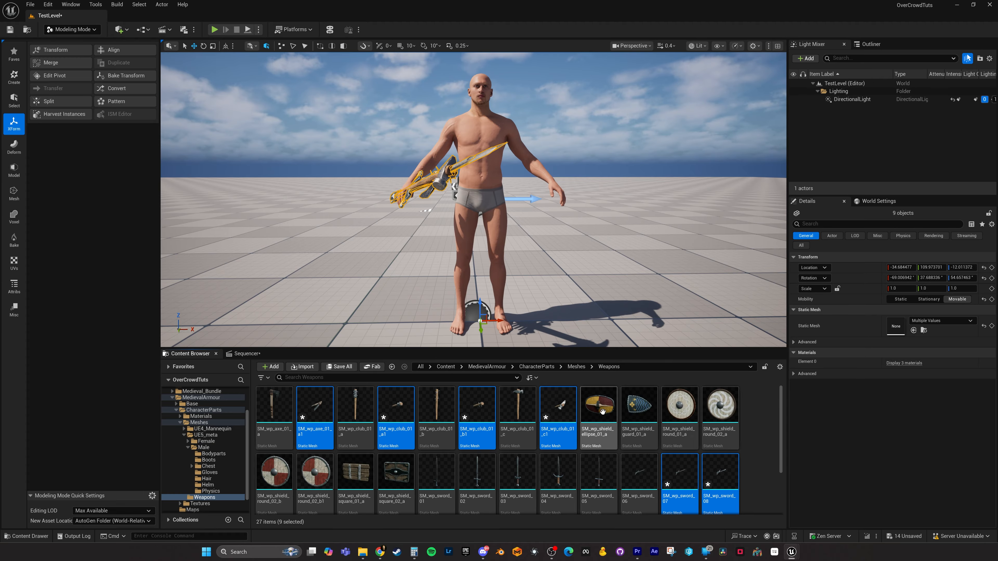
right_click(310, 406)
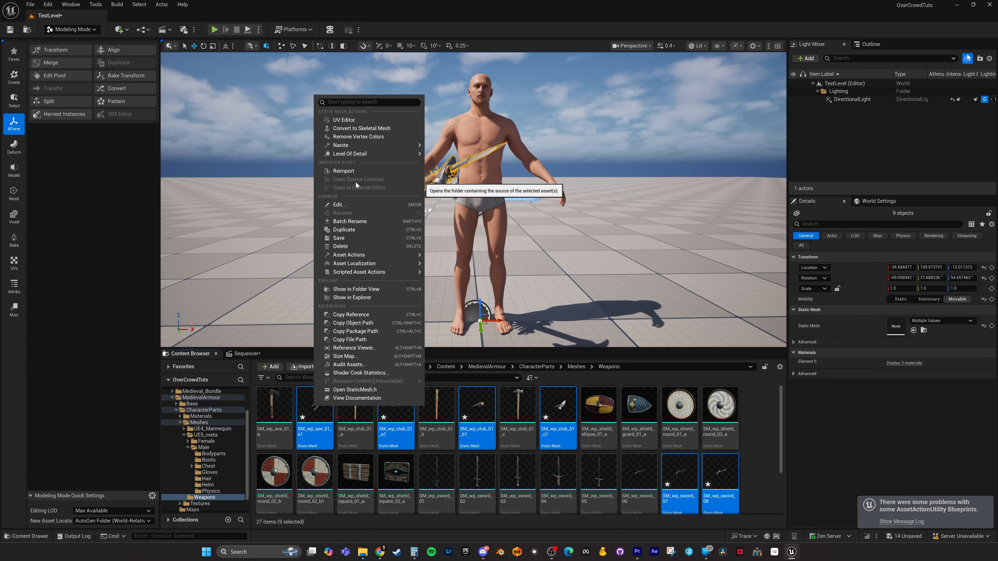
left_click(367, 128)
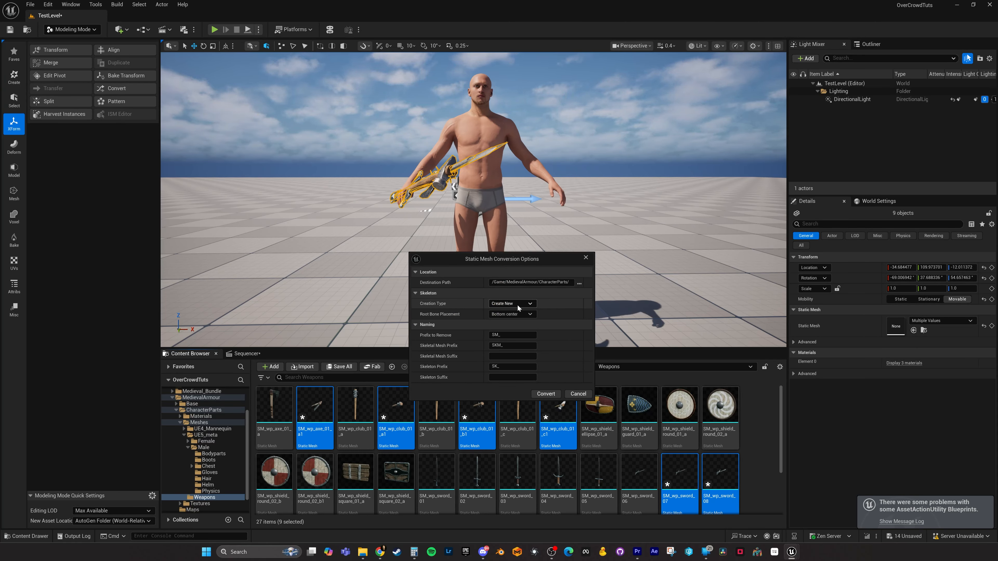
left_click(529, 304)
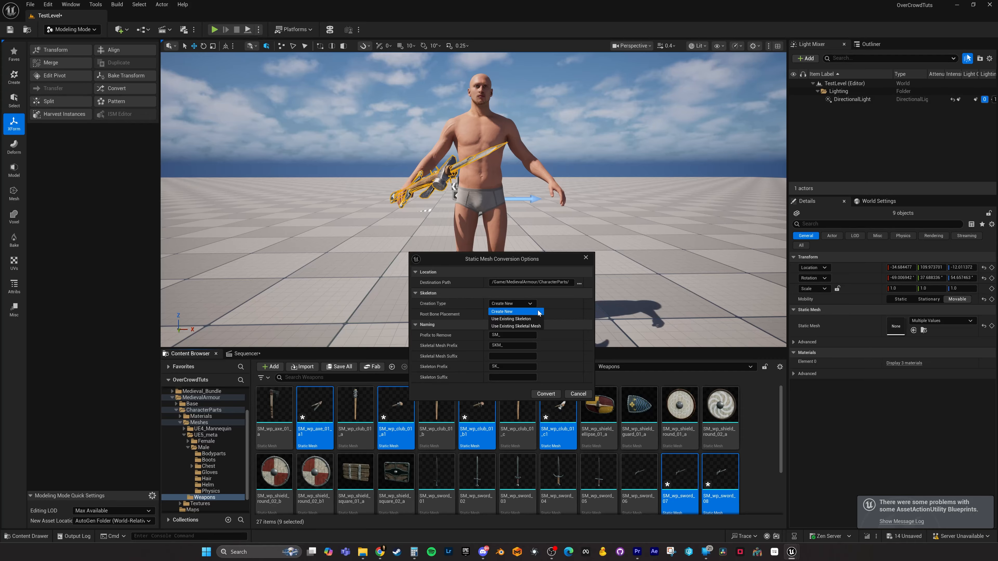
left_click(531, 320)
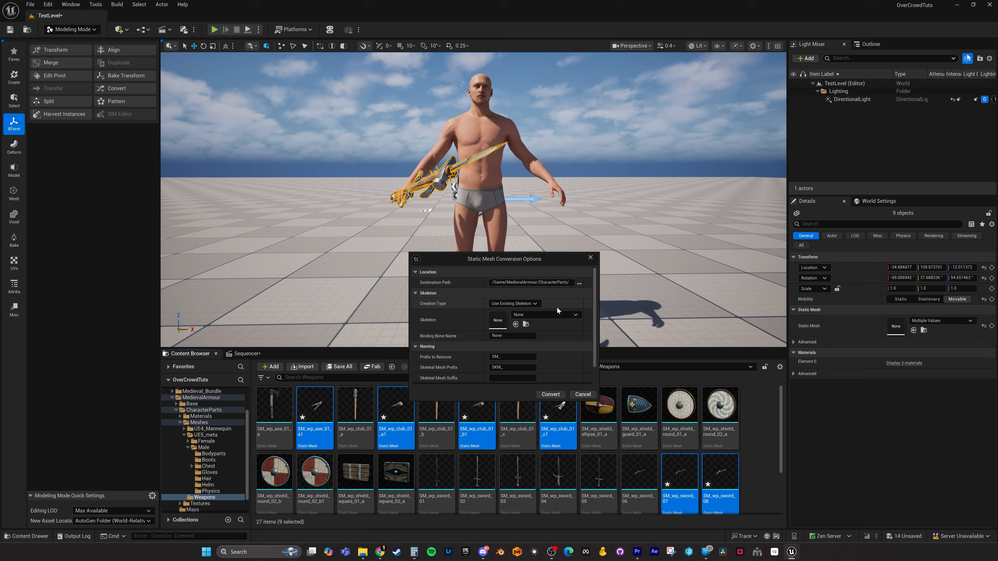
left_click(554, 315)
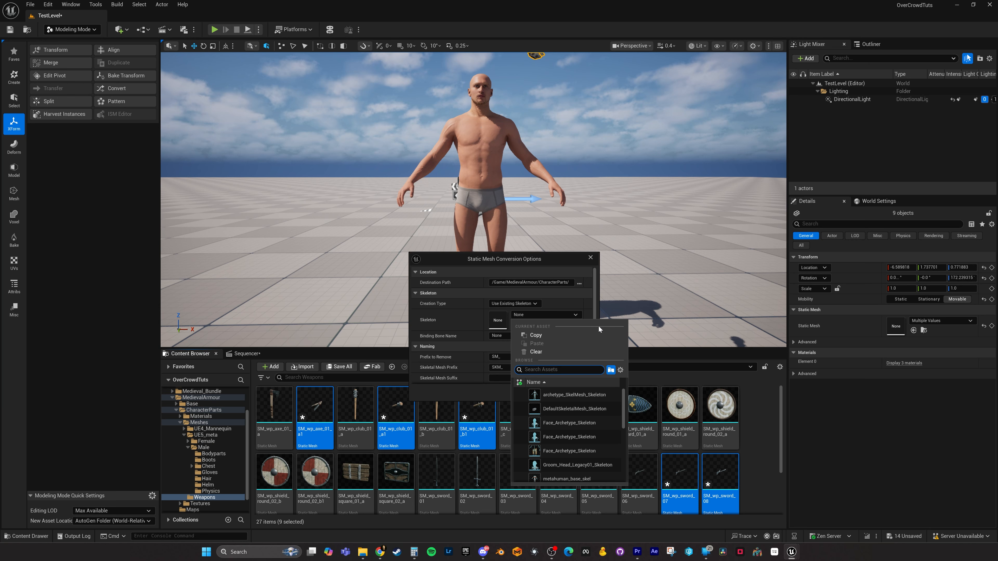
type("body")
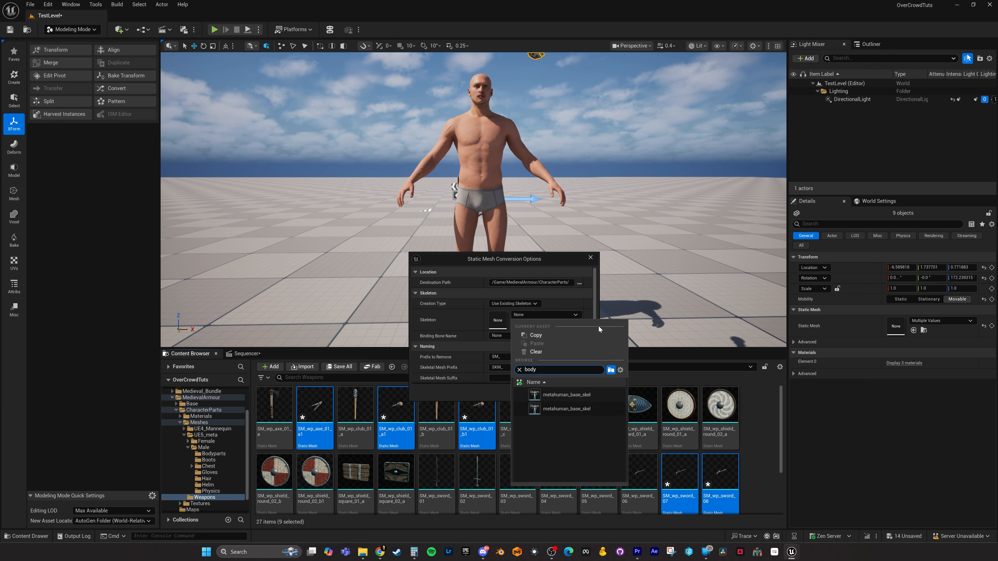
mouse_move(566, 396)
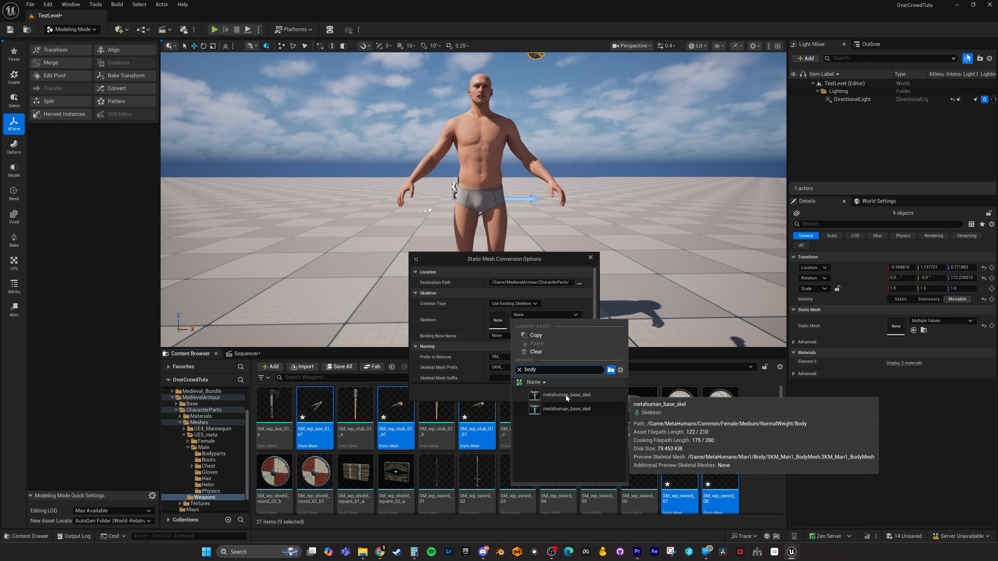
left_click(566, 395)
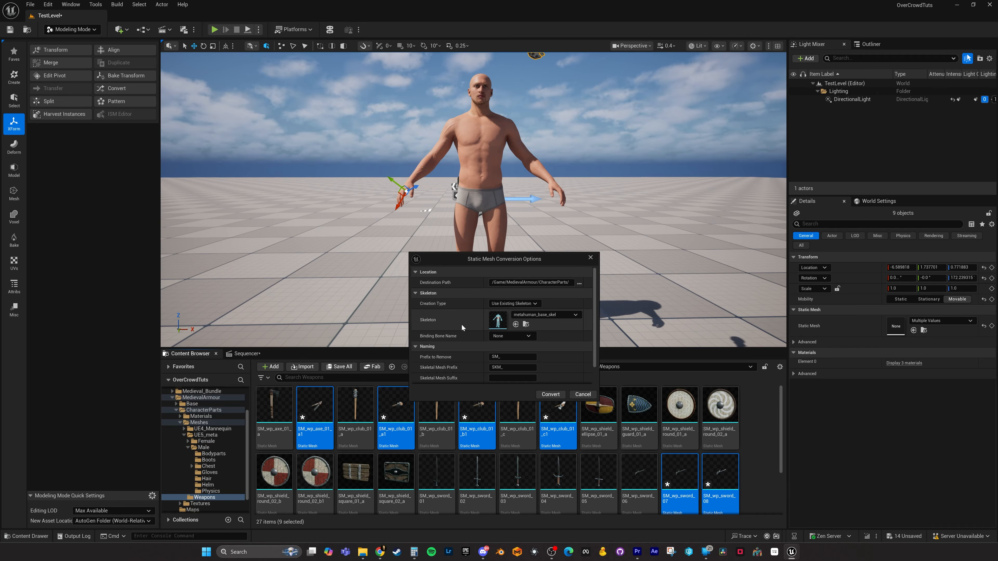
Set the skeletal mesh conversion's binding bone to hand_r
left_click(523, 336)
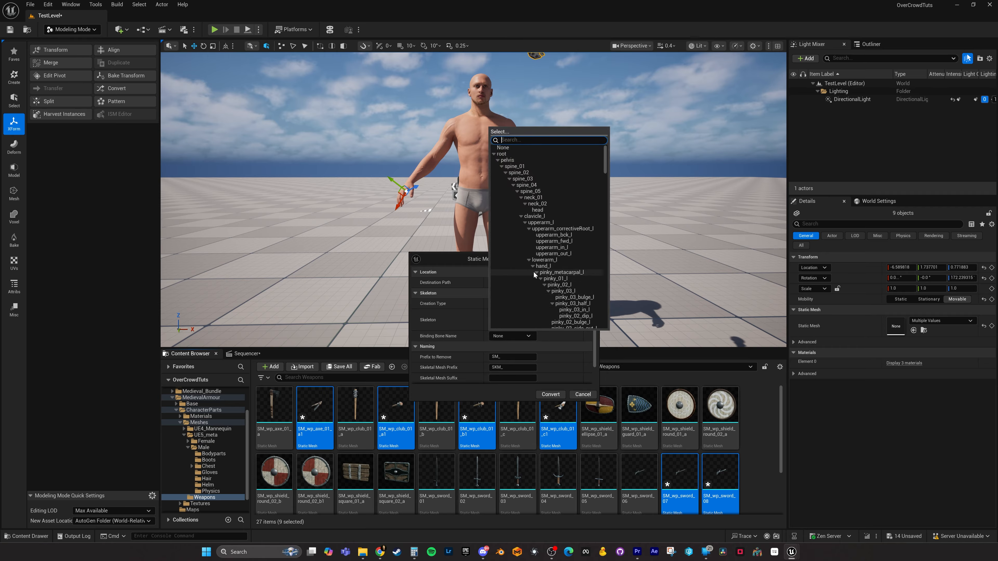
type("hand")
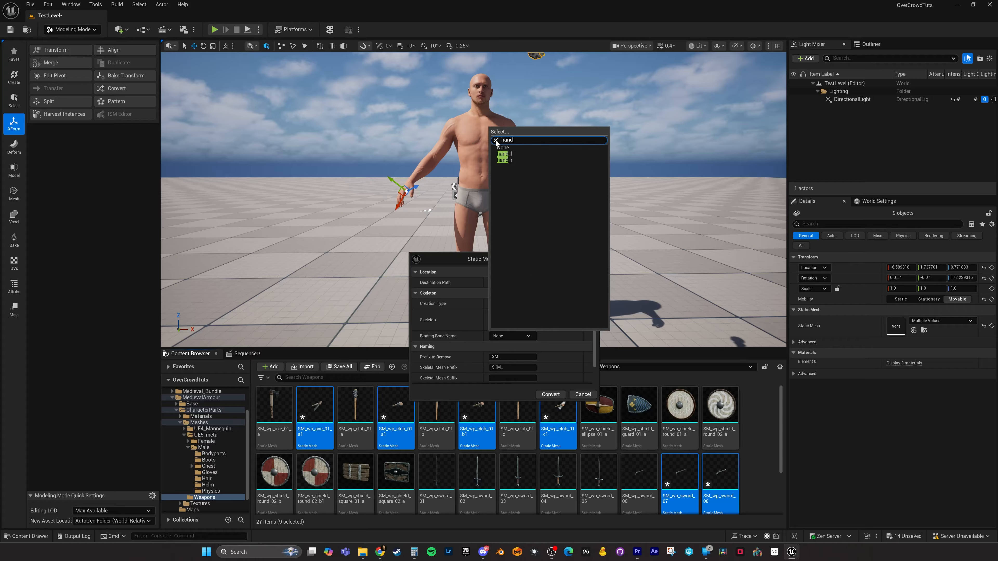
left_click(504, 160)
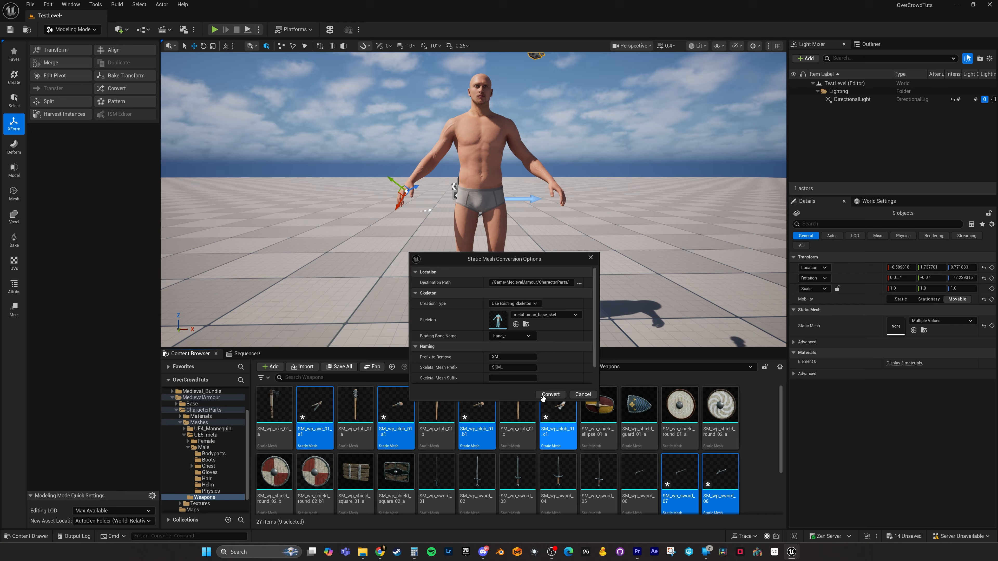
Run the static mesh conversion to create skeletal meshes of the nine weapons in the Weapons folder with the SKM_ prefix
left_click(551, 395)
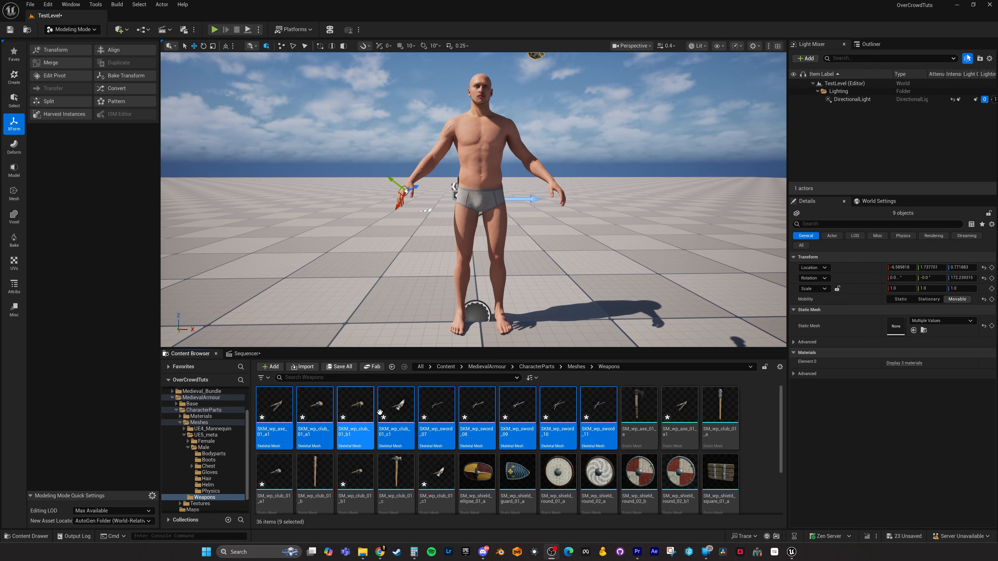
right_click_drag(404, 236, 421, 219)
right_click_drag(443, 95, 425, 115)
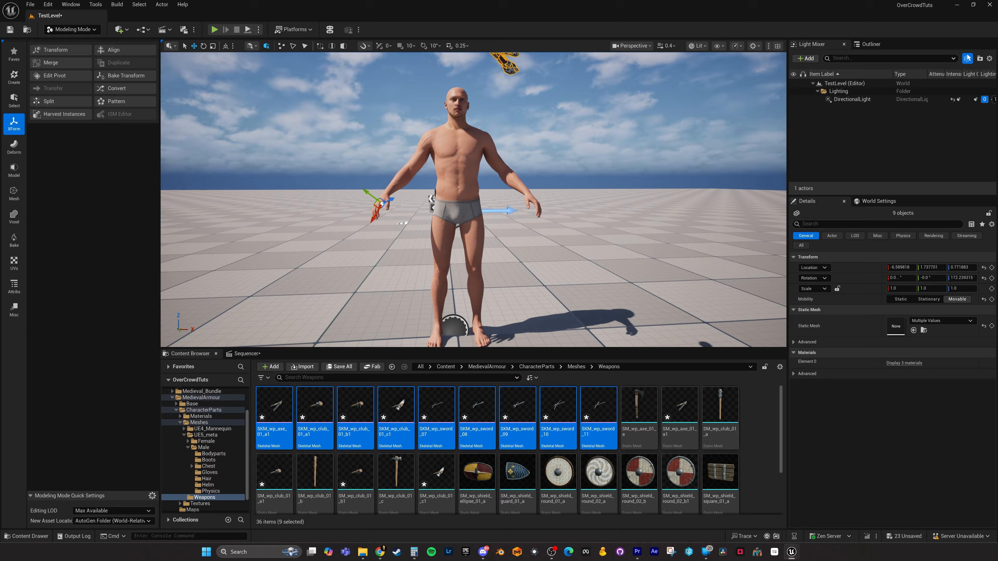
right_click_drag(467, 299, 456, 293)
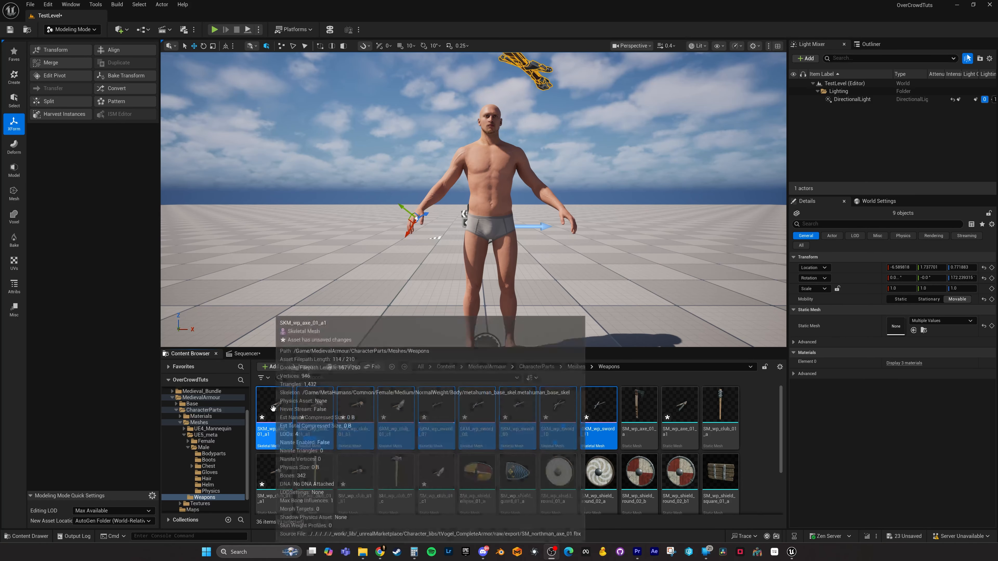
Generate LODs for the nine SKM_ weapon skeletal meshes with the Over Crowd scripted action, keeping its default settings
right_click(275, 408)
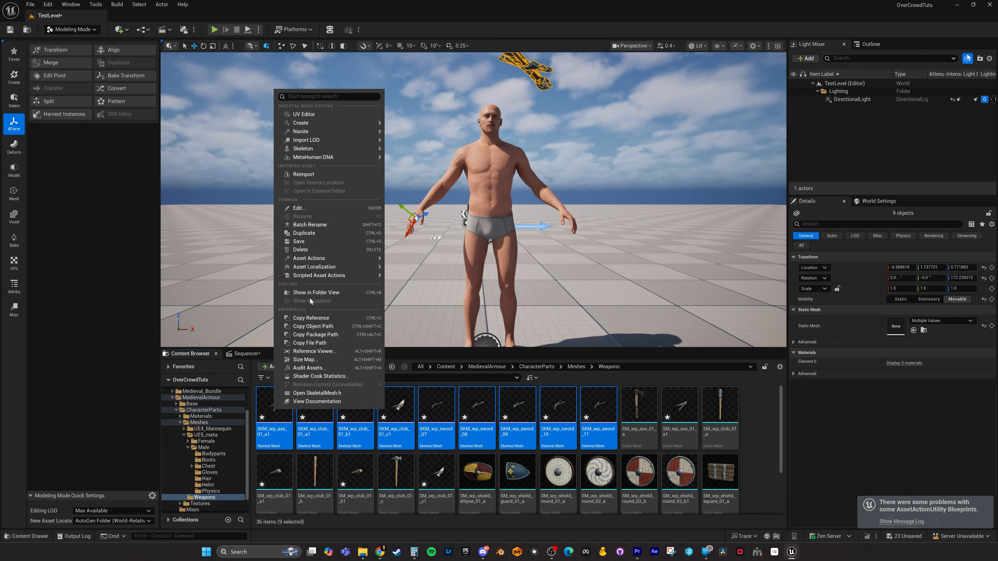
mouse_move(314, 258)
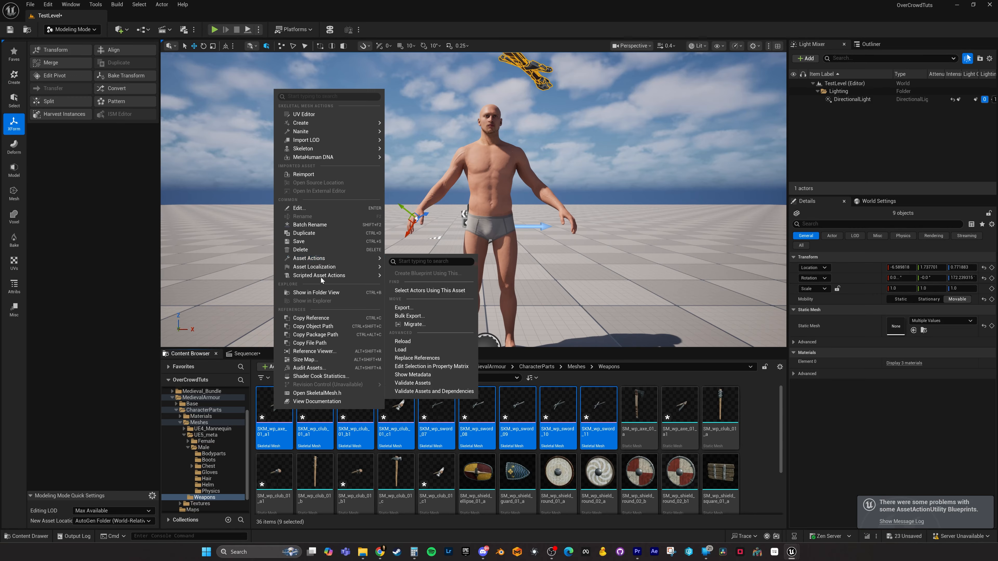
mouse_move(321, 277)
mouse_move(403, 280)
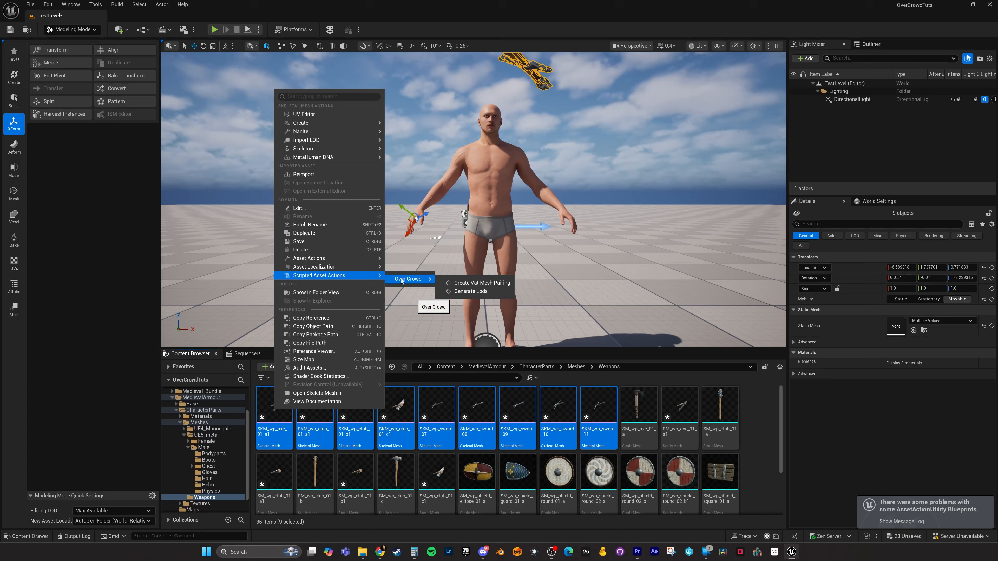
left_click(472, 292)
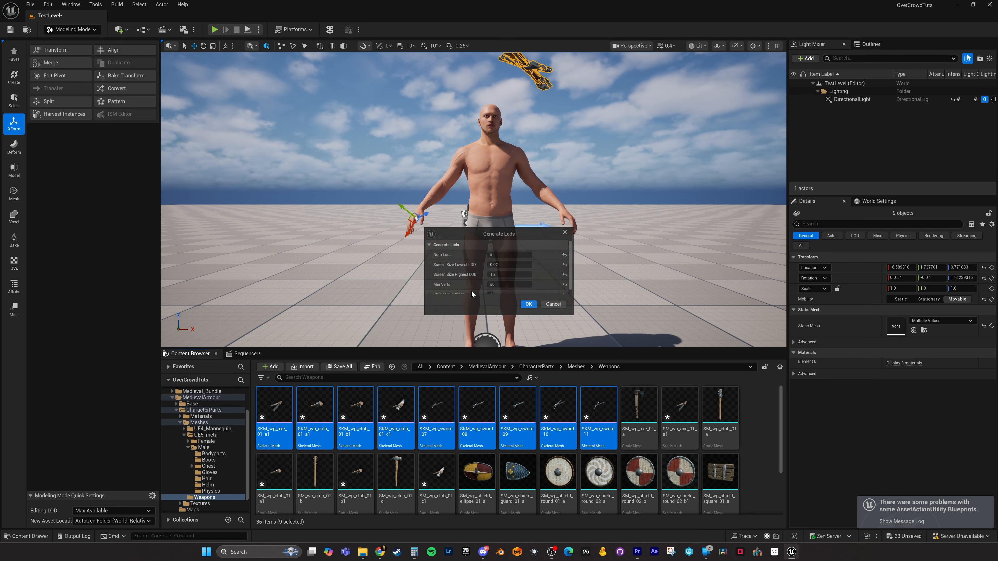
left_click(529, 307)
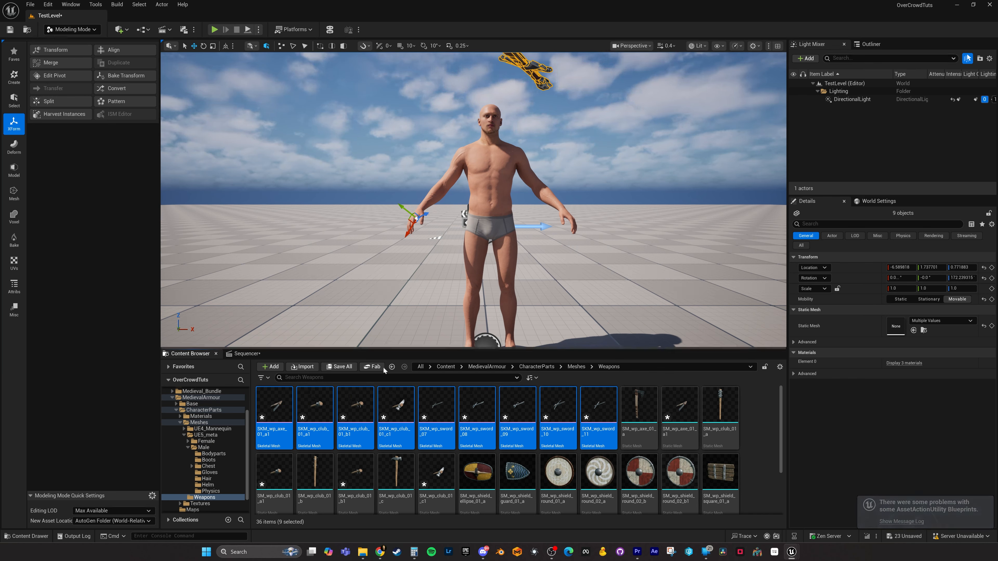
Start Over Crowd's Create Vat Mesh Pairing for the nine skeletal weapons and begin a new body part tag under OverCrowd.BodyPart
right_click(284, 398)
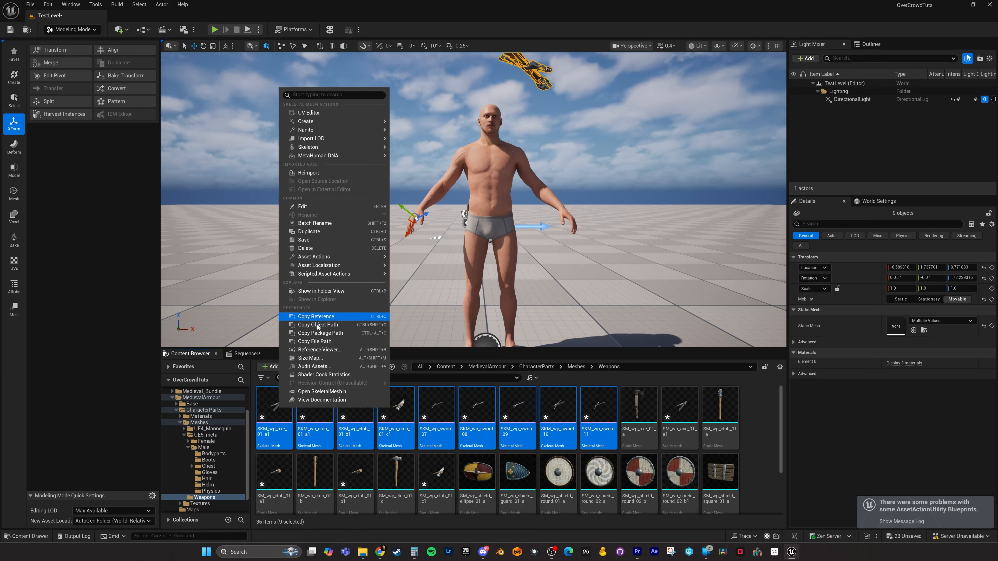
mouse_move(330, 276)
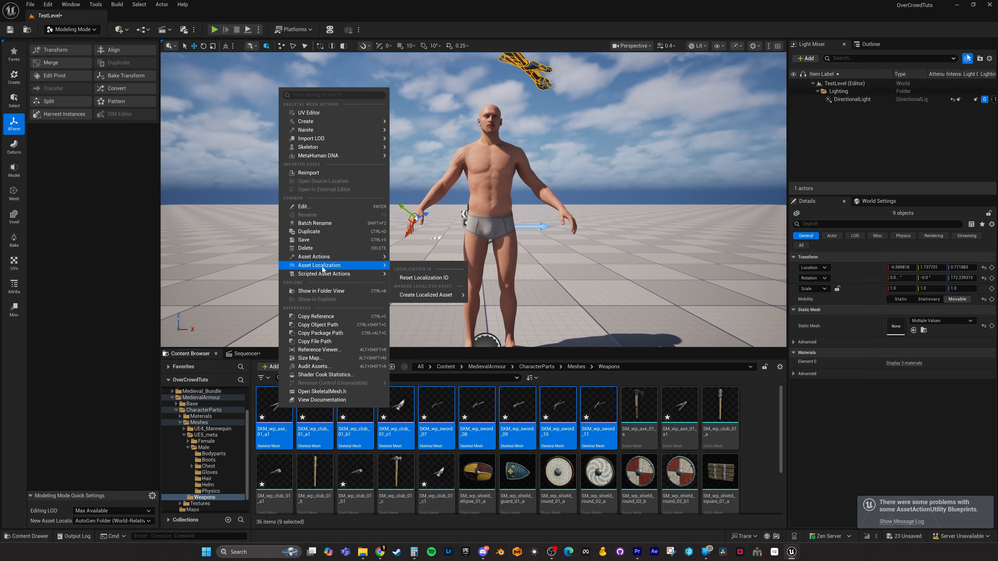
mouse_move(426, 278)
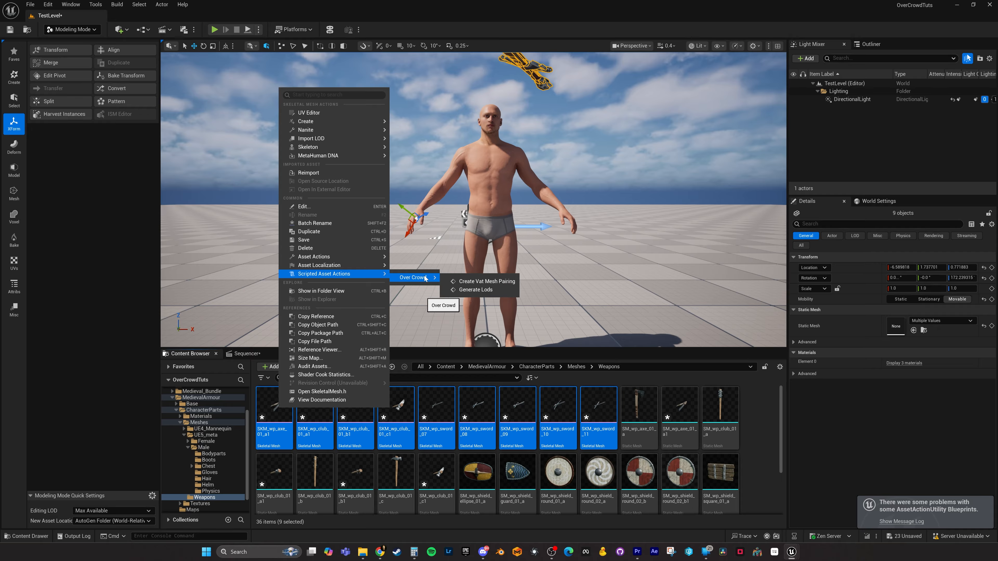
left_click(500, 283)
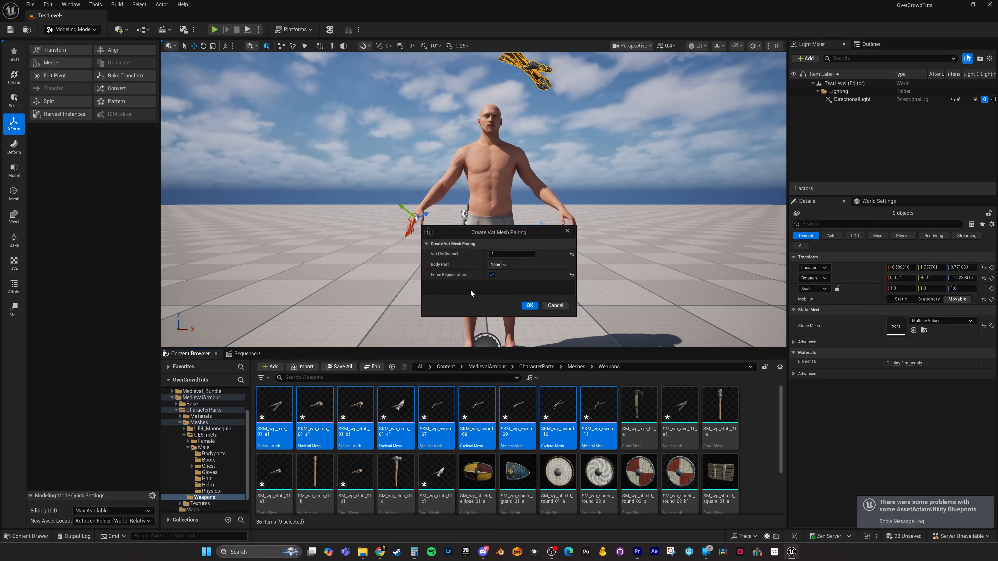
left_click(506, 265)
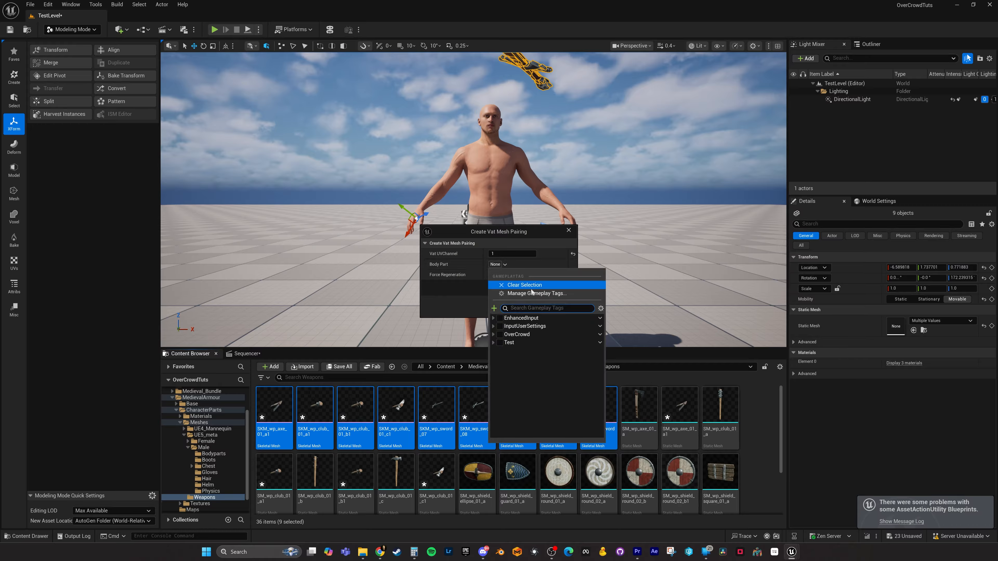
left_click(493, 334)
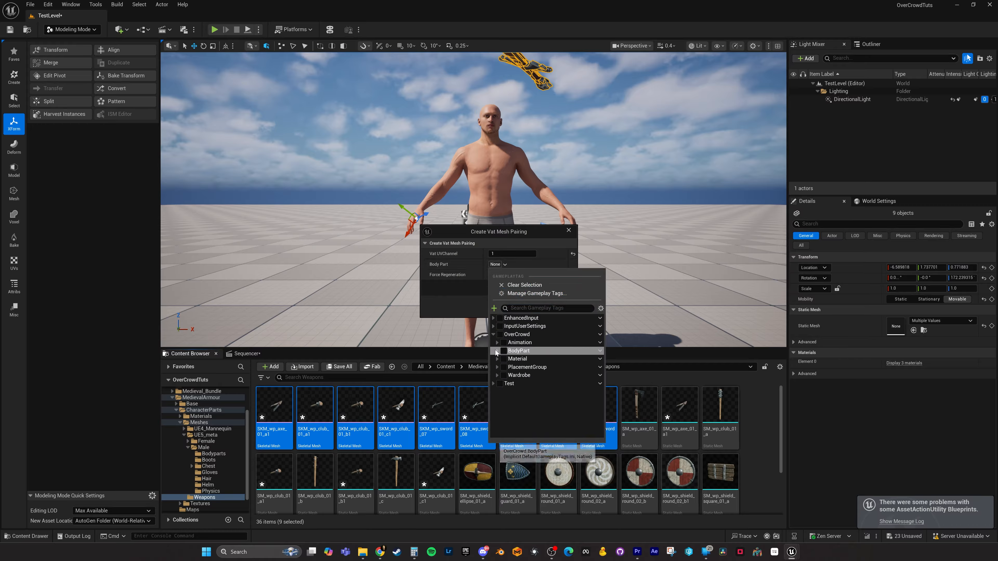
left_click(497, 351)
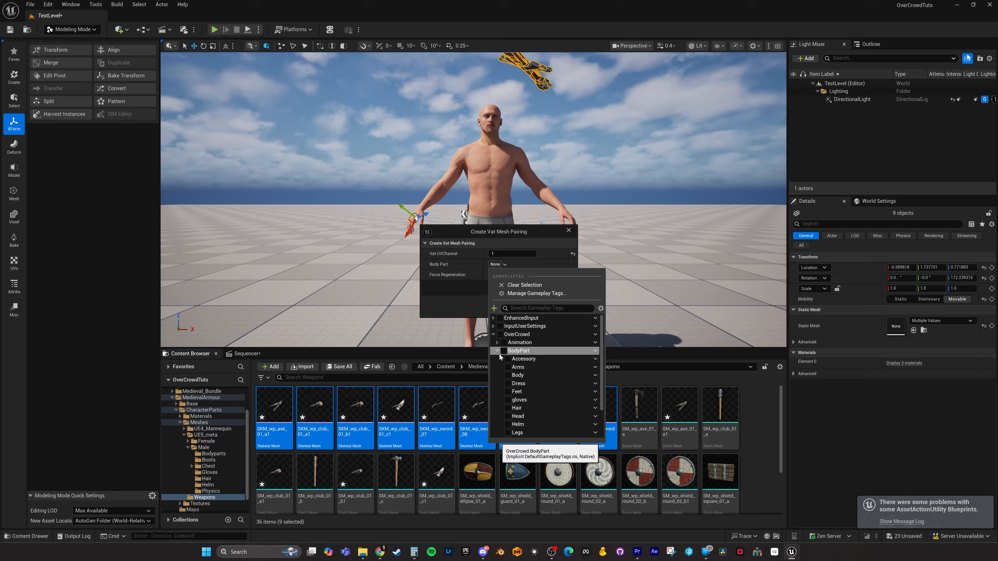
left_click(595, 351)
left_click(616, 363)
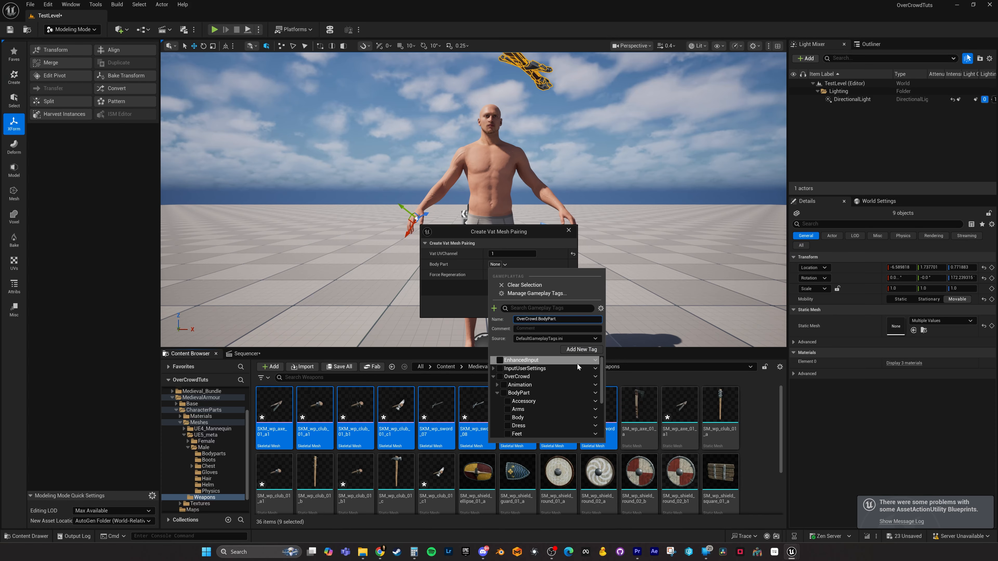